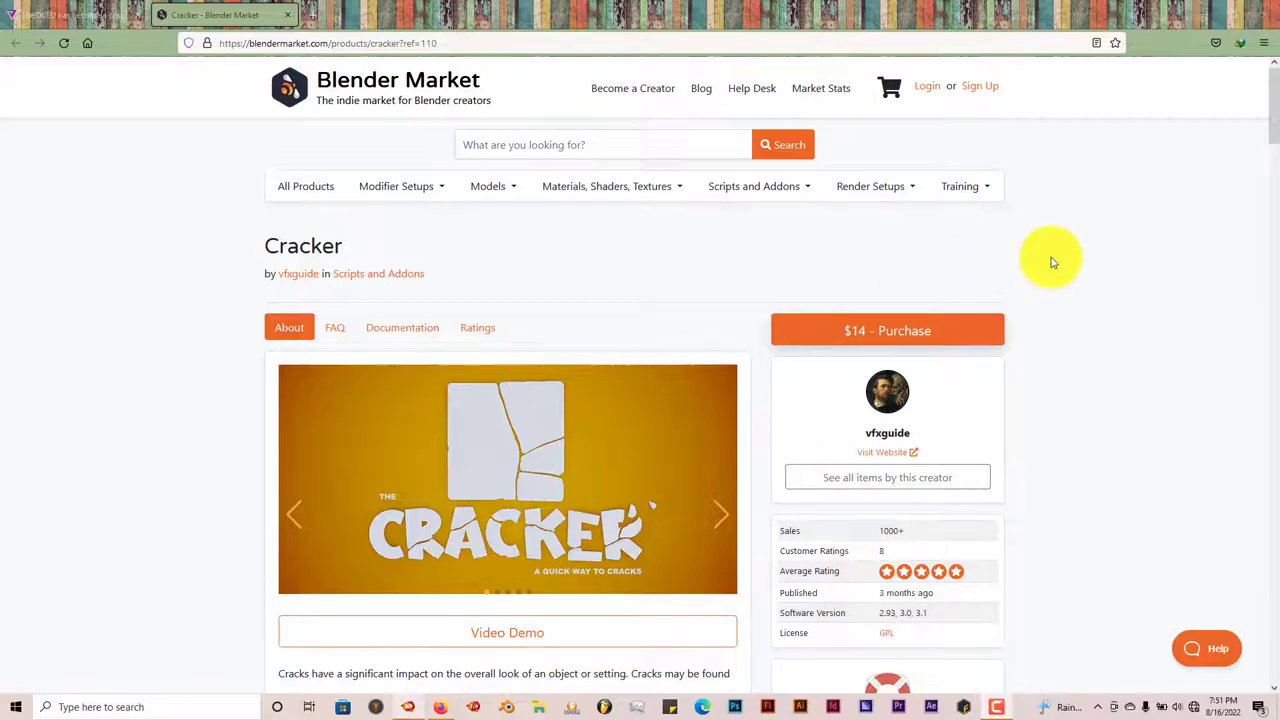
# Close the browser showing the Cracker product page to bring Blender forward.
pyautogui.click(1208, 15)
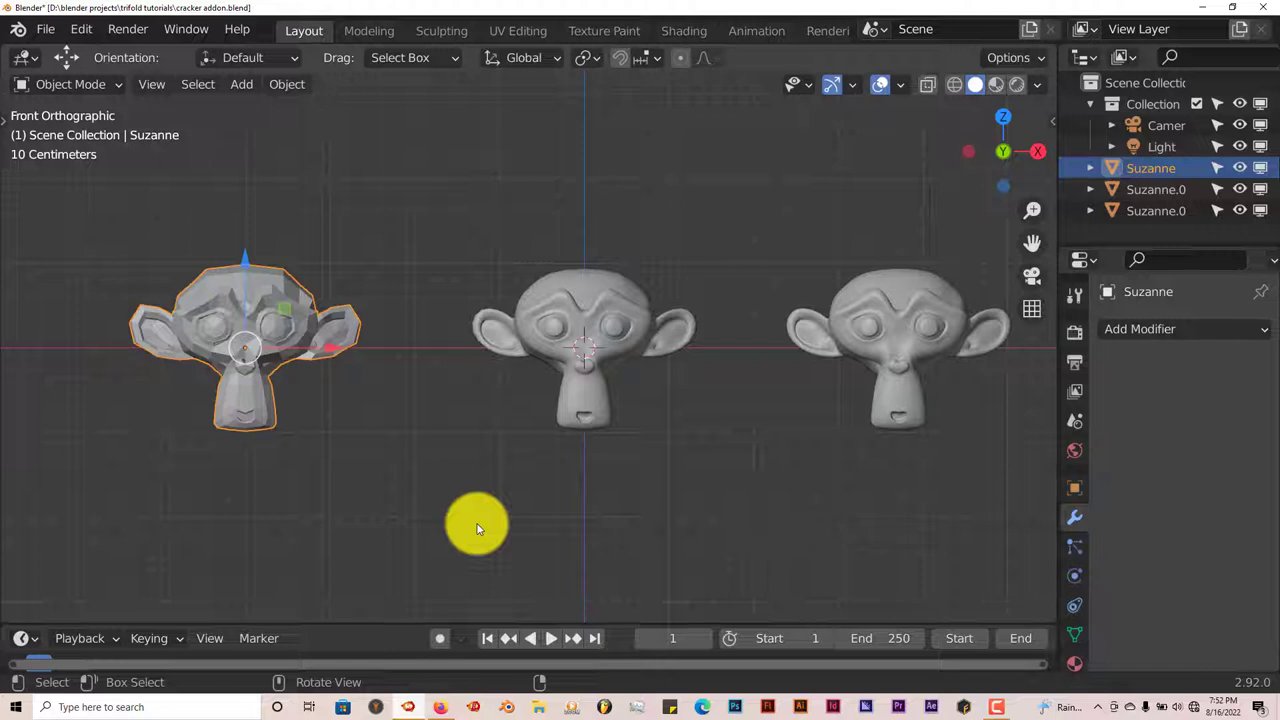
# Open Edit > Preferences on Add-ons and start Install... to browse for an add-on file.
pyautogui.click(85, 31)
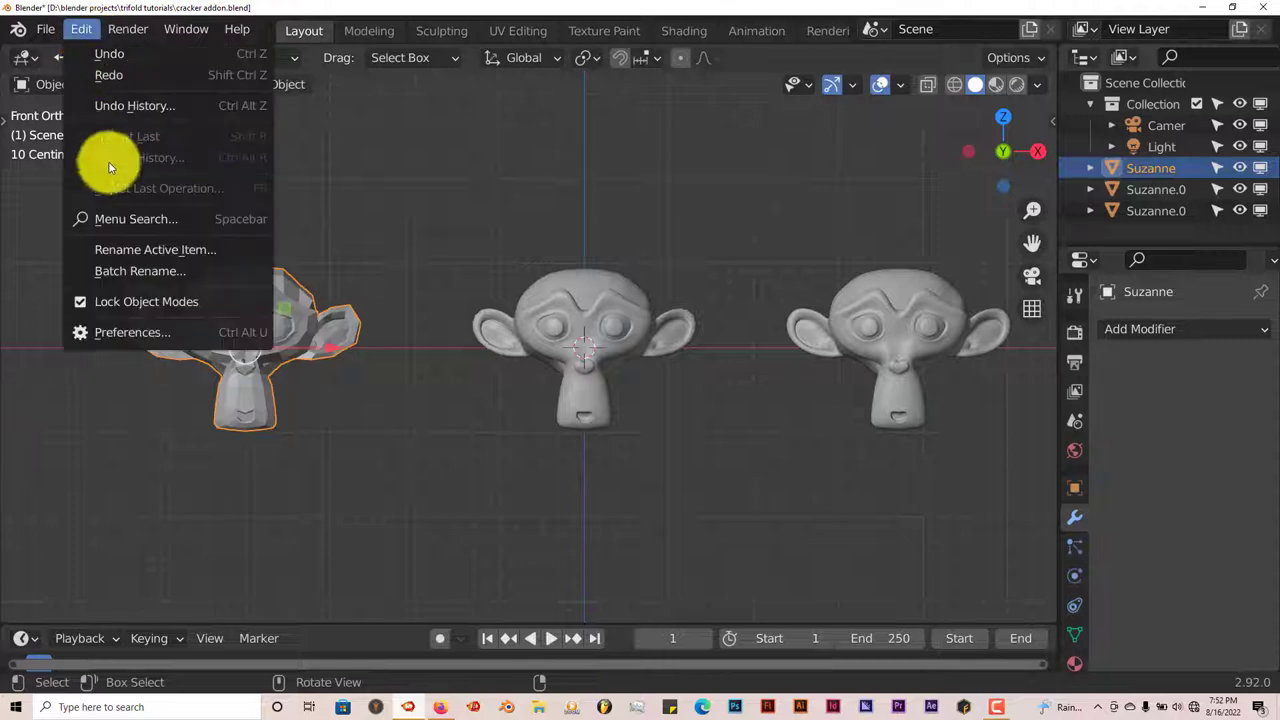
pyautogui.click(143, 331)
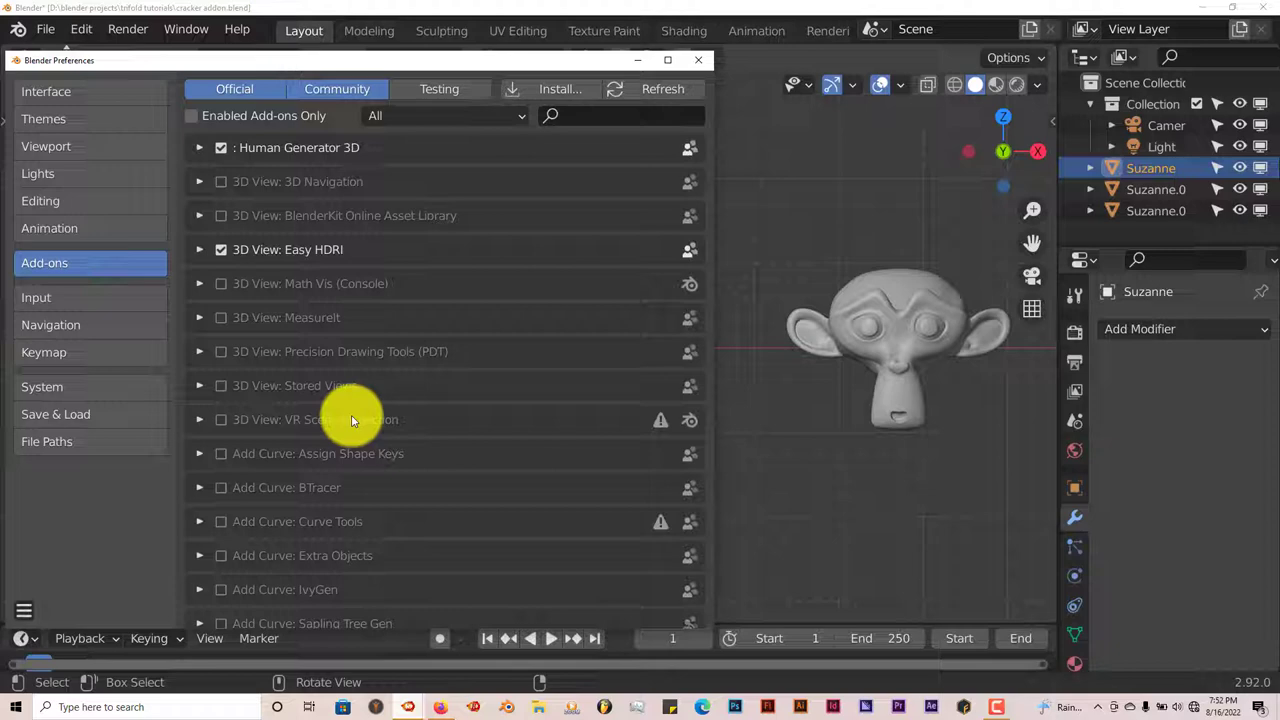
pyautogui.click(541, 88)
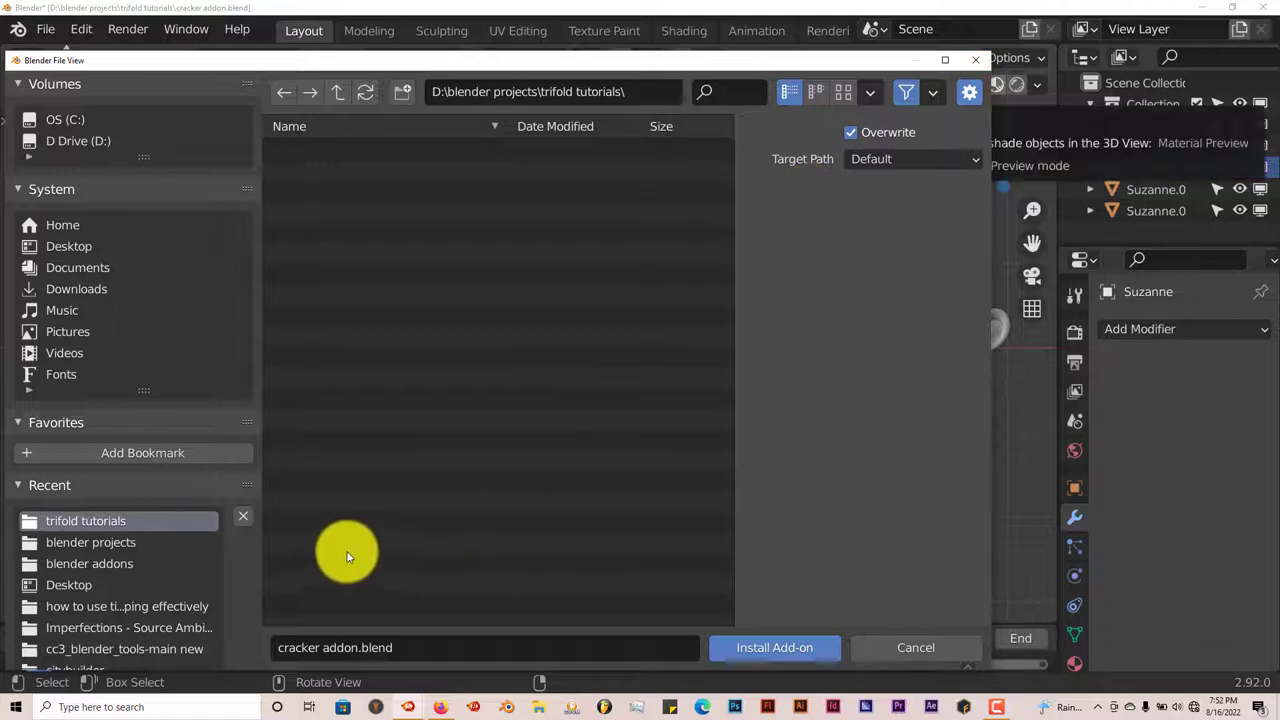
# Close the file browser and filter the add-ons by 'crac' to show the enabled Mesh: Cracker.
pyautogui.click(983, 63)
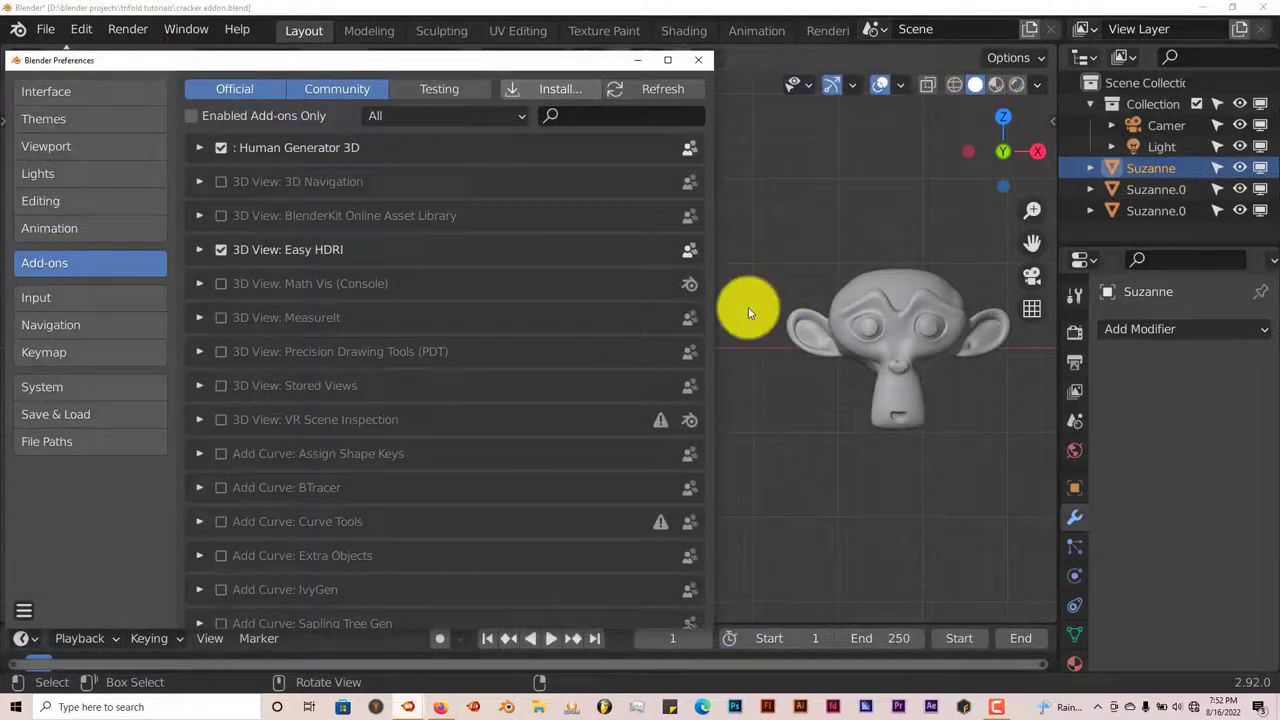
pyautogui.click(598, 119)
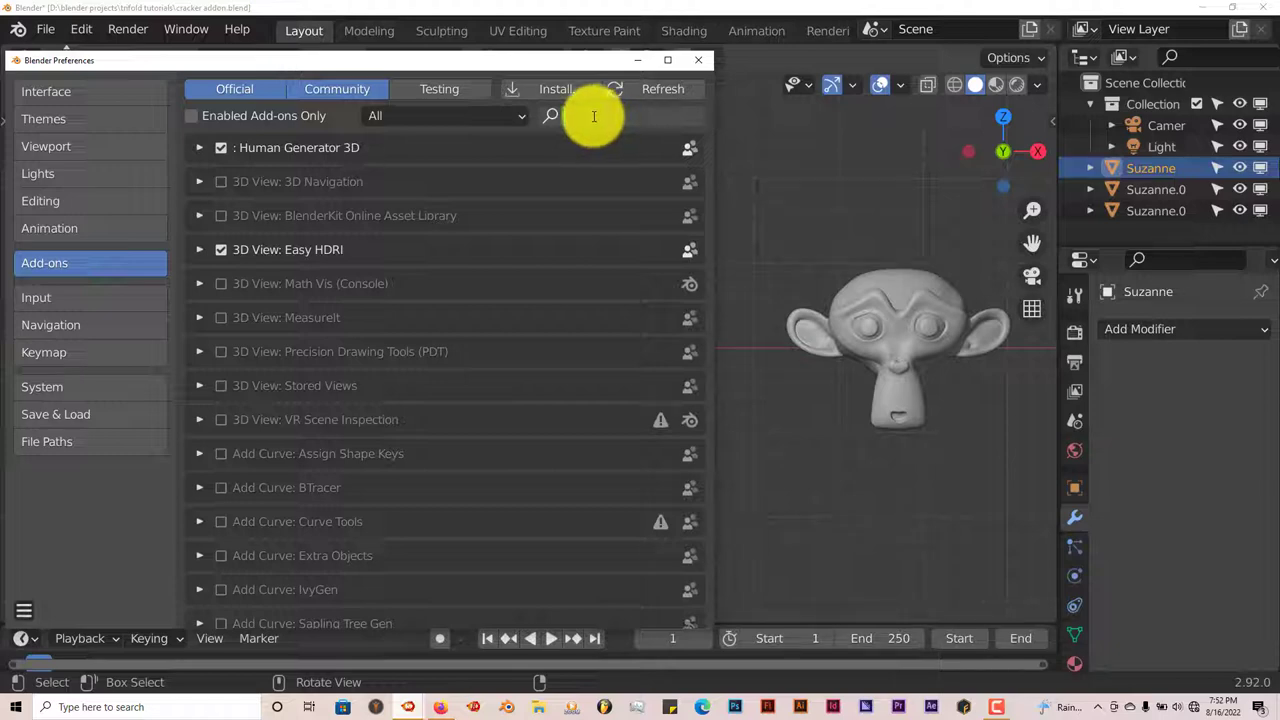
pyautogui.write('crac')
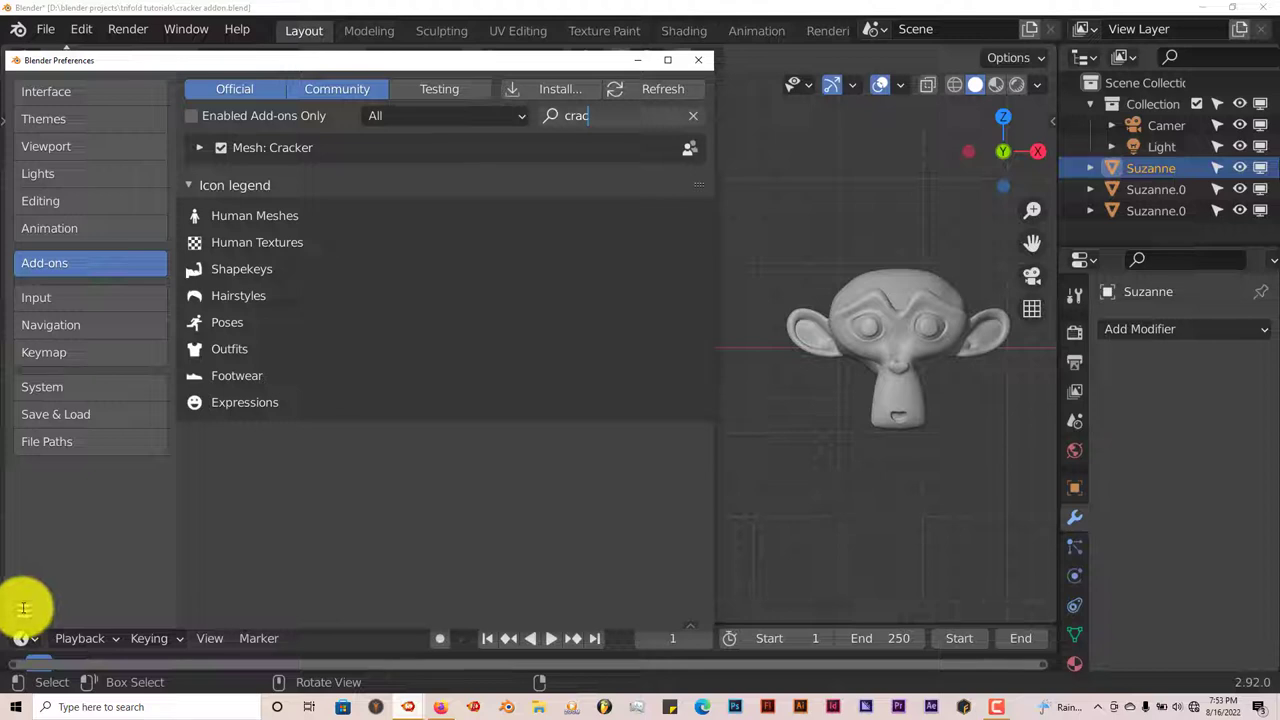
# Check the save options in the Preferences hamburger menu.
pyautogui.click(24, 610)
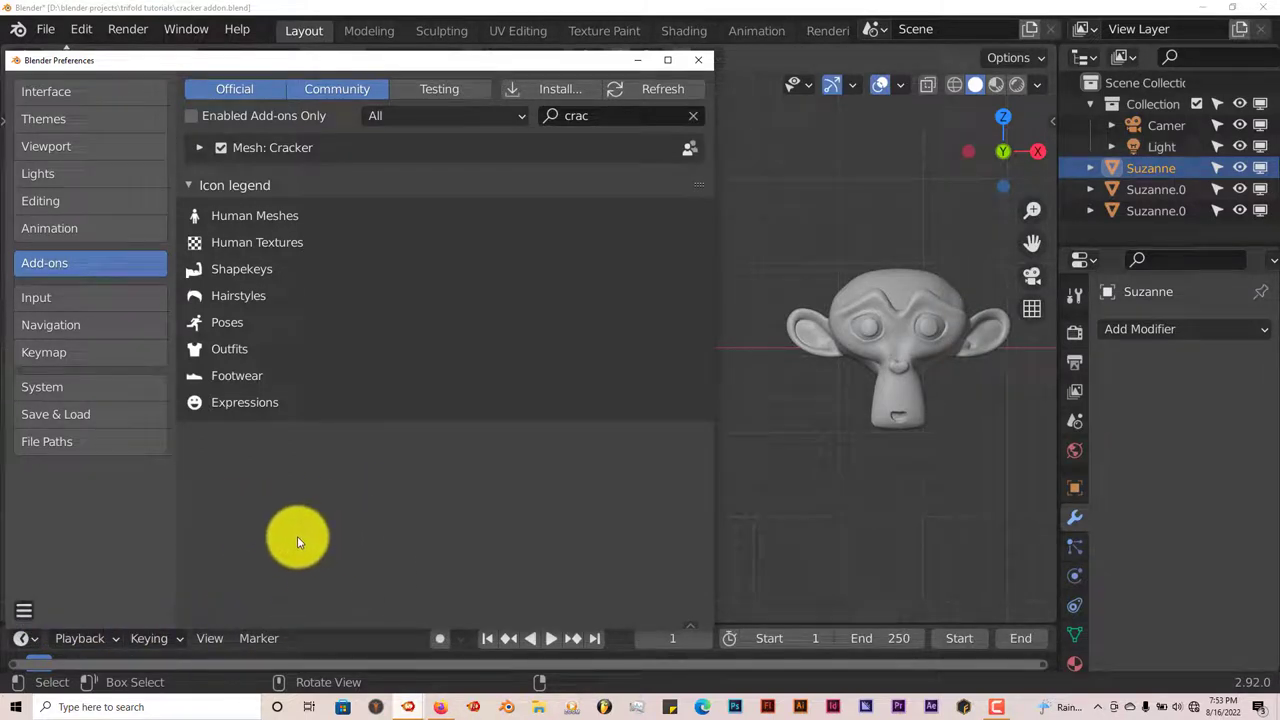
pyautogui.click(24, 610)
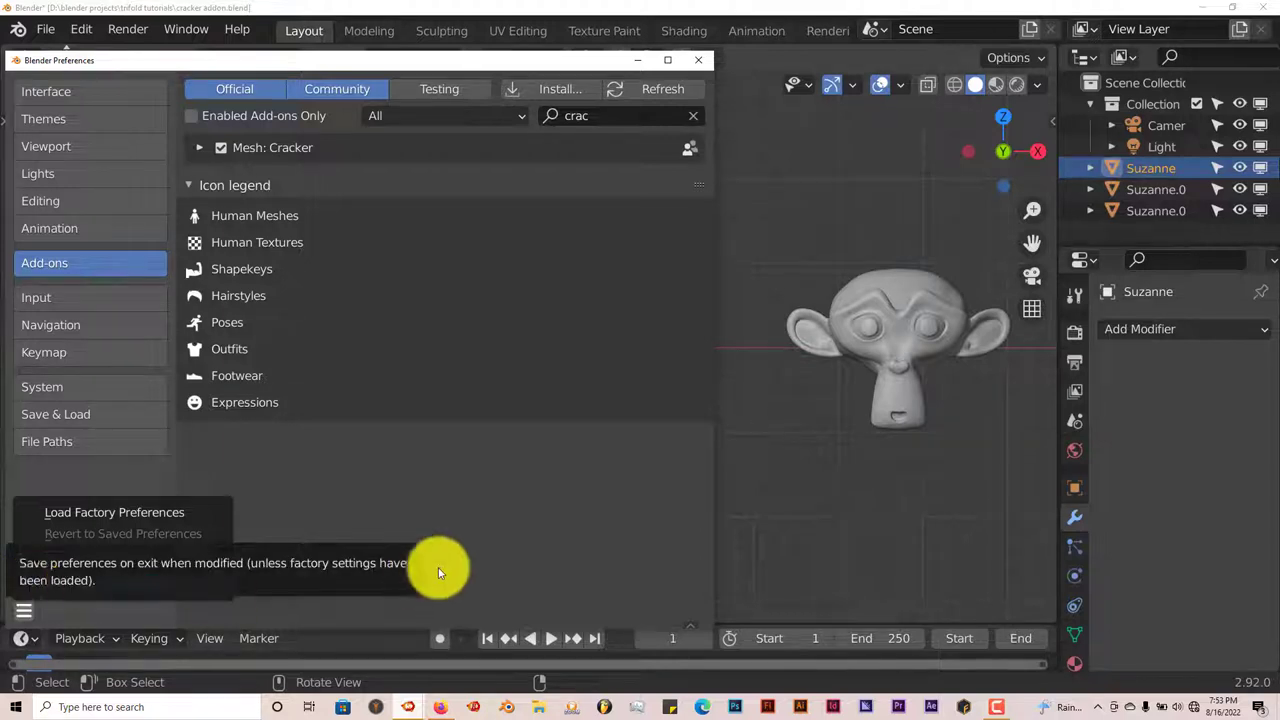
pyautogui.click(26, 612)
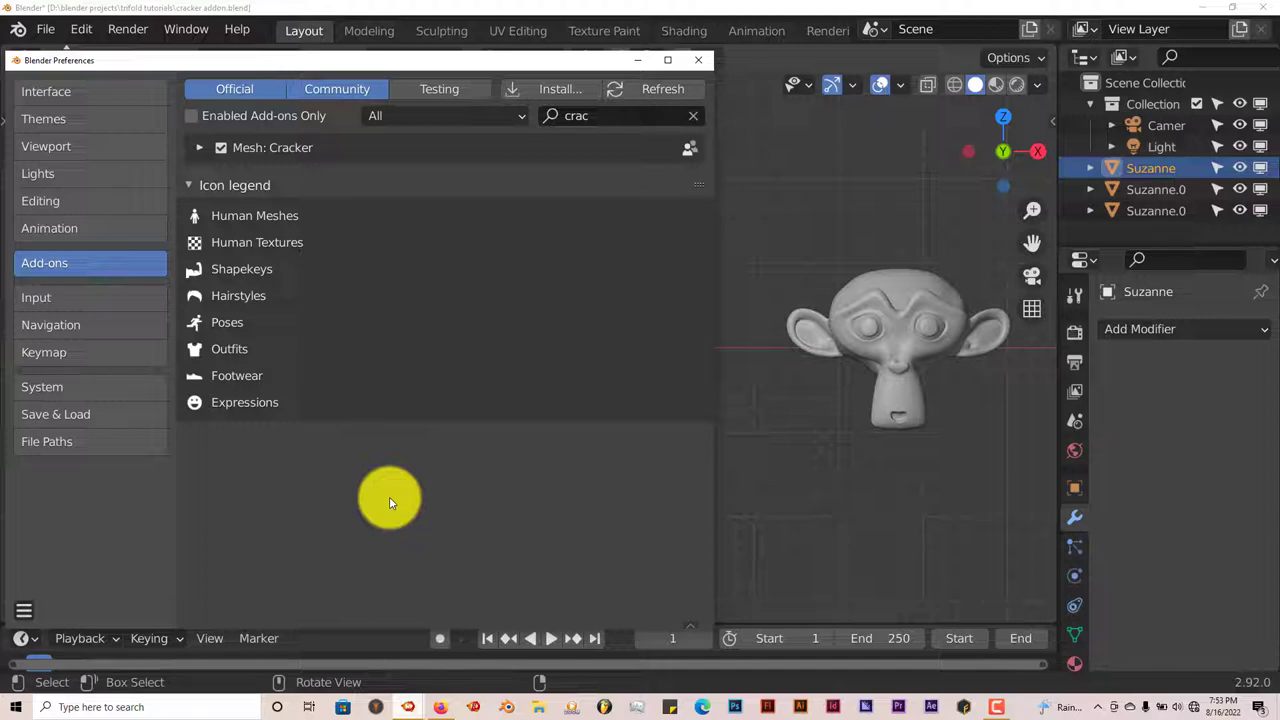
# Close Preferences and briefly show, then hide, the N sidebar transform properties.
pyautogui.click(698, 60)
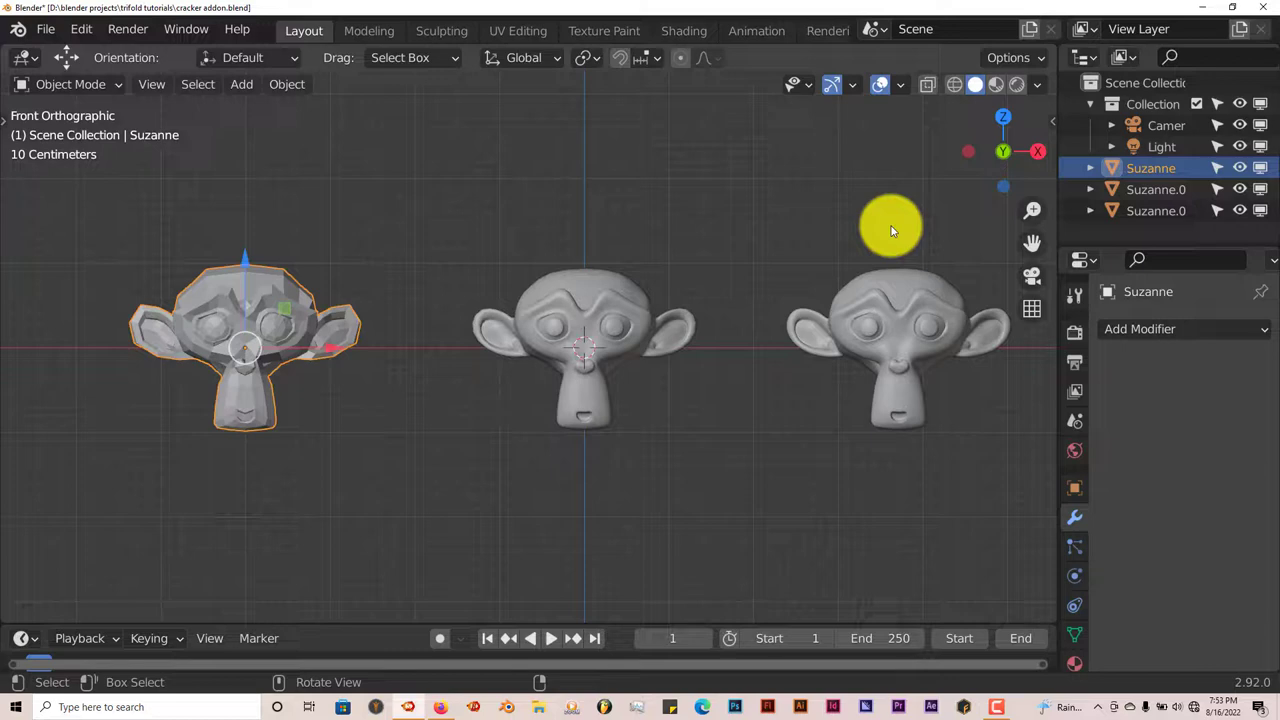
pyautogui.click(1052, 121)
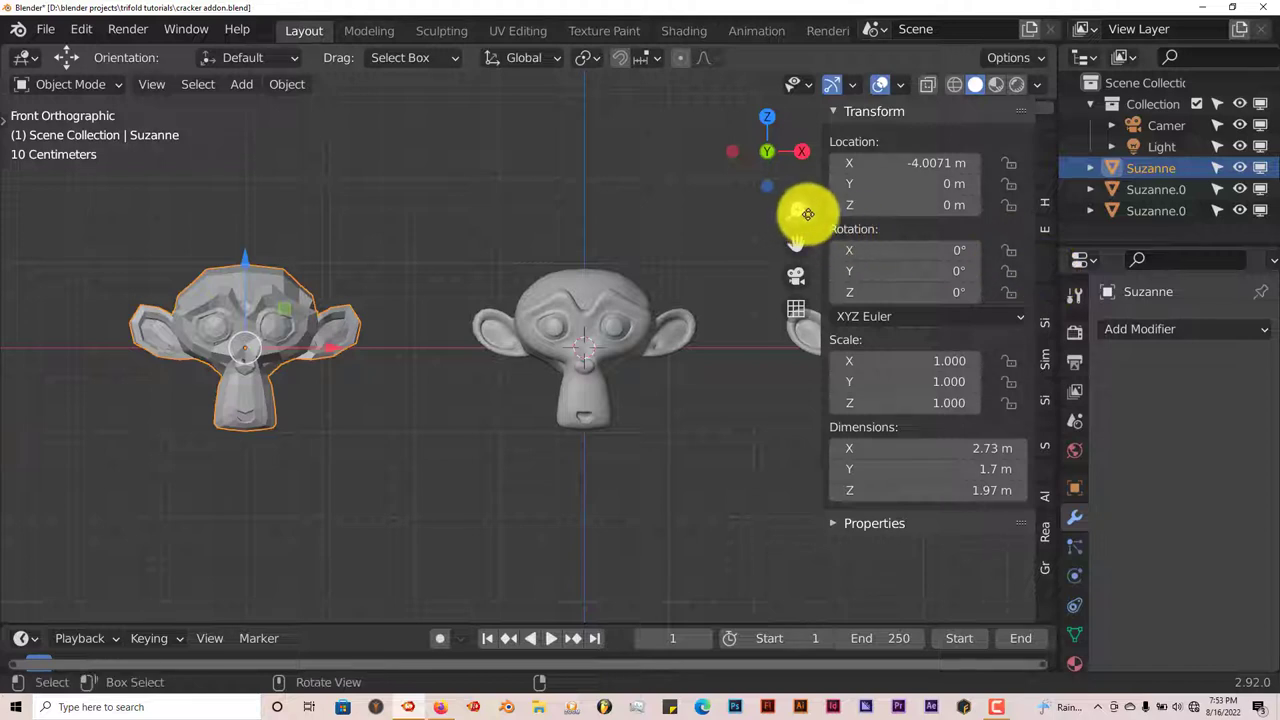
pyautogui.moveTo(822, 208); pyautogui.dragTo(1066, 229)
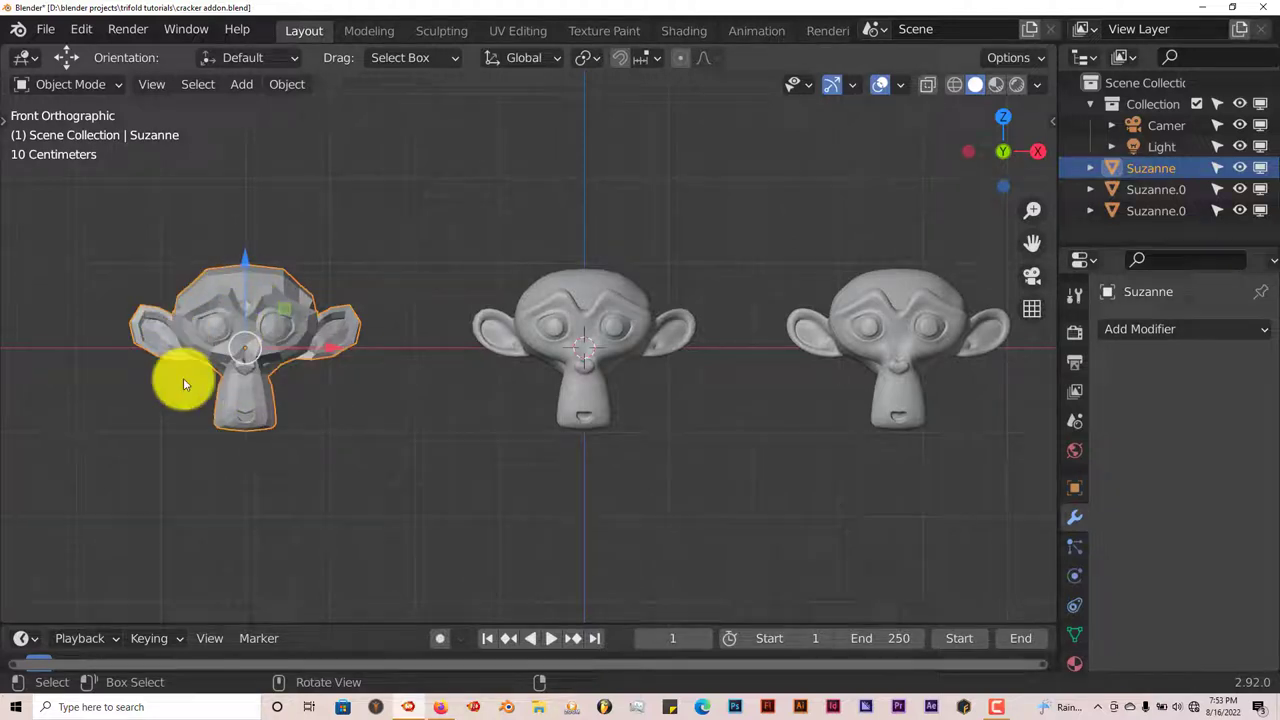
# Select the middle and right heads, then select and frame the low-poly left Suzanne.
pyautogui.click(558, 296)
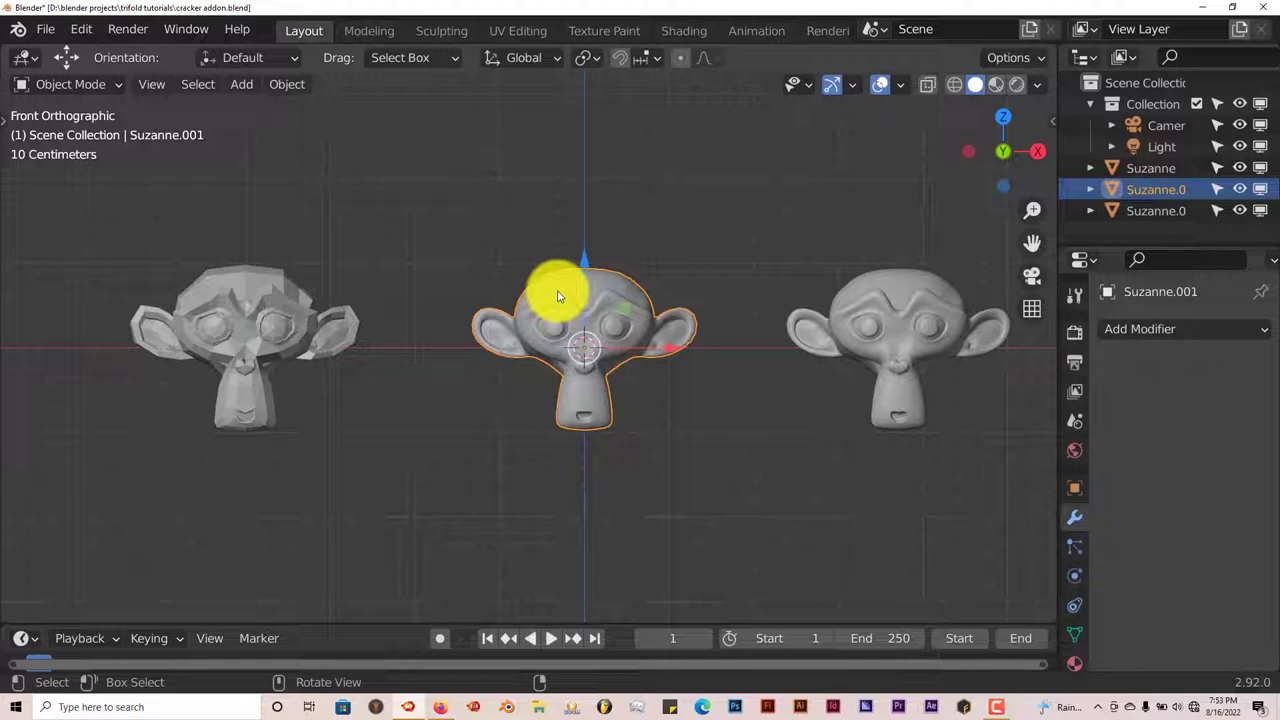
pyautogui.click(919, 289)
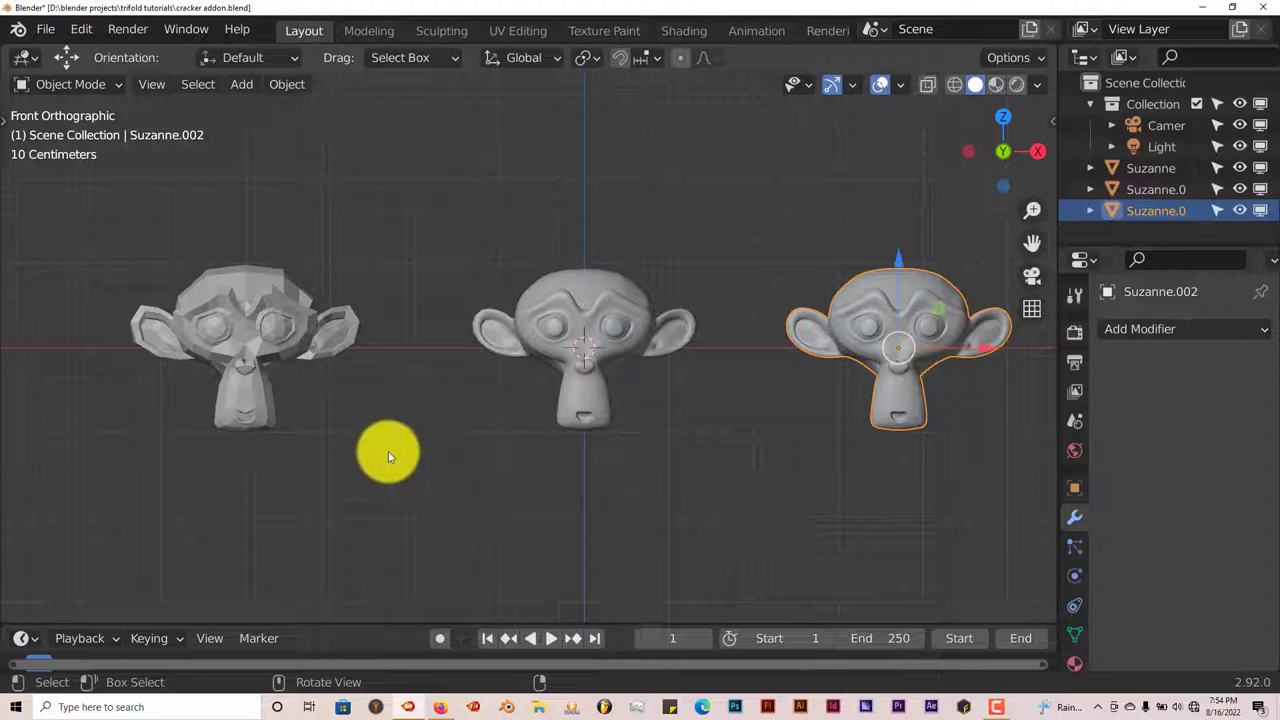
pyautogui.click(240, 292)
pyautogui.keyDown('shift'); pyautogui.moveTo(277, 466); pyautogui.dragTo(585, 457, button='middle'); pyautogui.keyUp('shift')
pyautogui.scroll(1, 538, 457)
pyautogui.scroll(2, 538, 457)
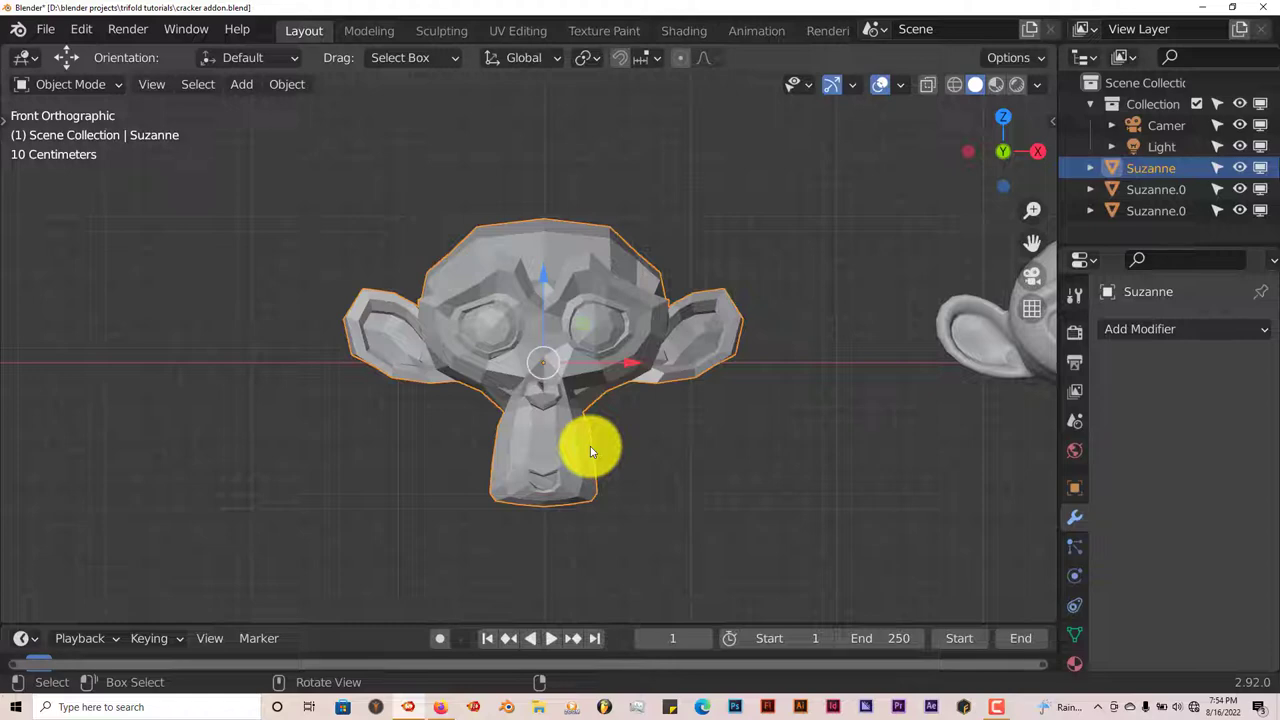
# Crack the low-poly Suzanne with Cracker and rotate the crack to -7.58°.
pyautogui.click(590, 452)
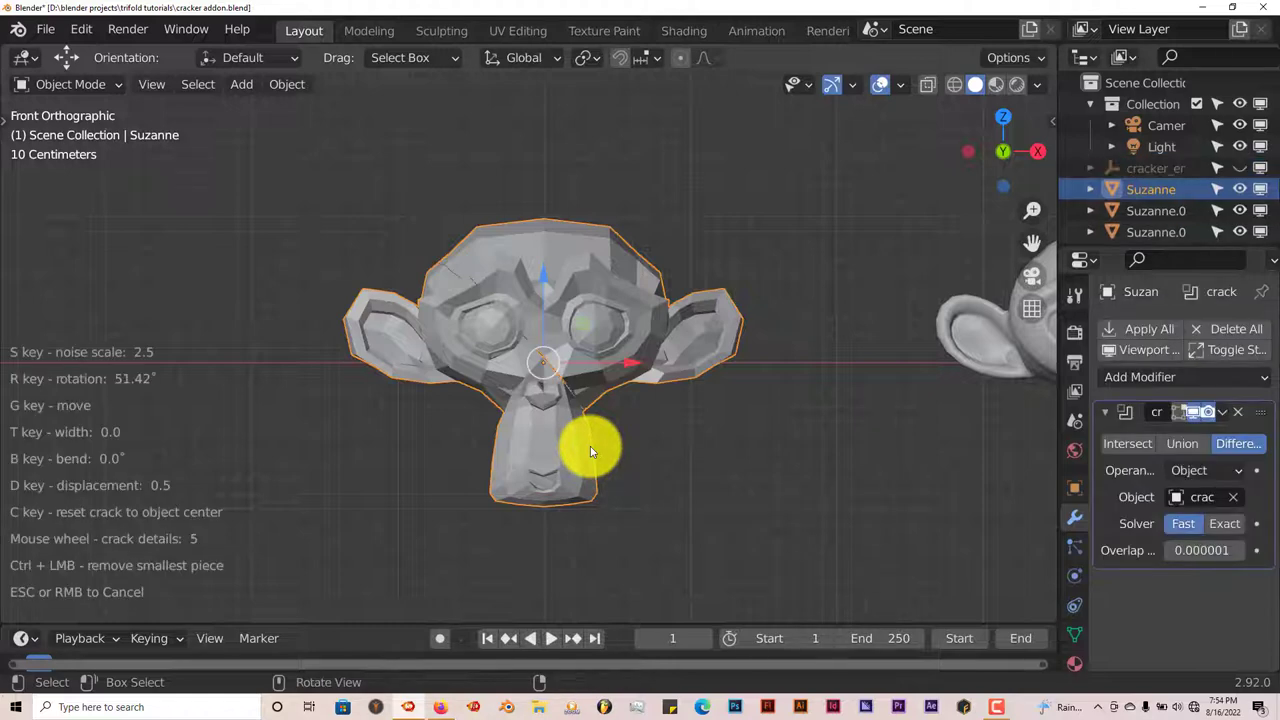
pyautogui.press('r')
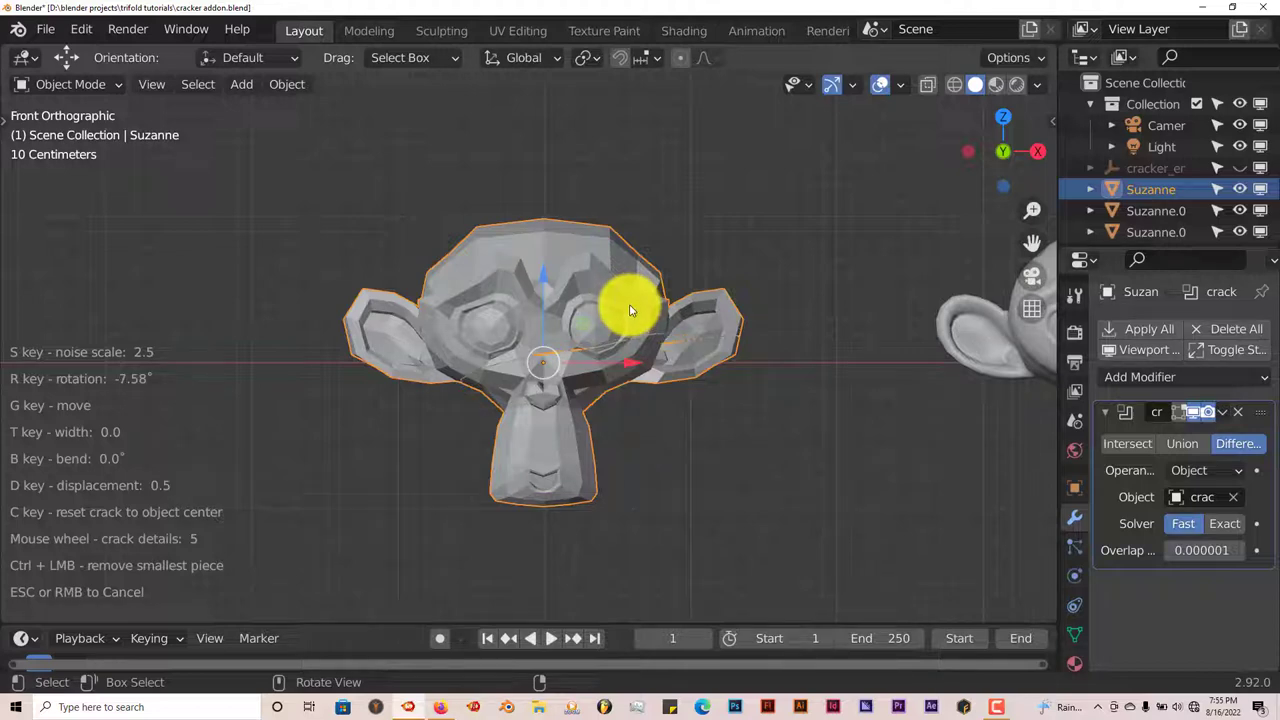
# Set the crack's noise scale to 2.13, leaving rotation at 48.42°.
pyautogui.press('s')
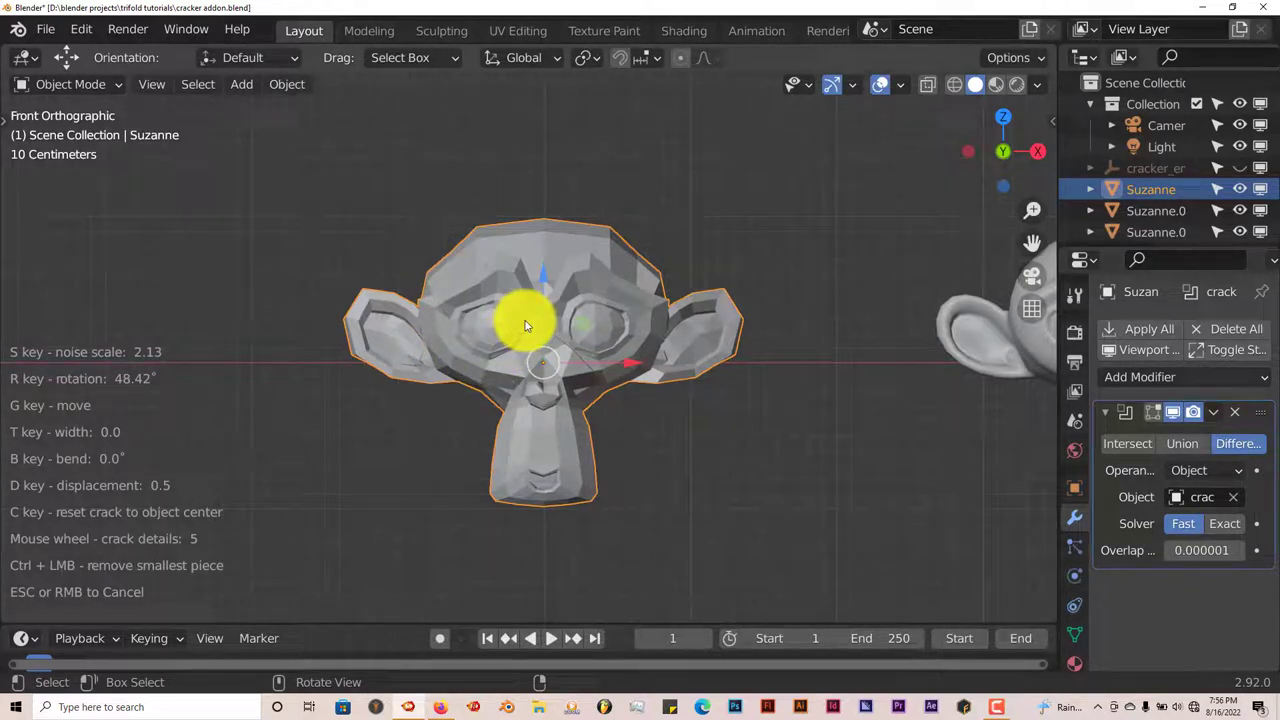
# Give the crack width 0.11 and bend -20.05°, then adjust its displacement.
pyautogui.press('t')
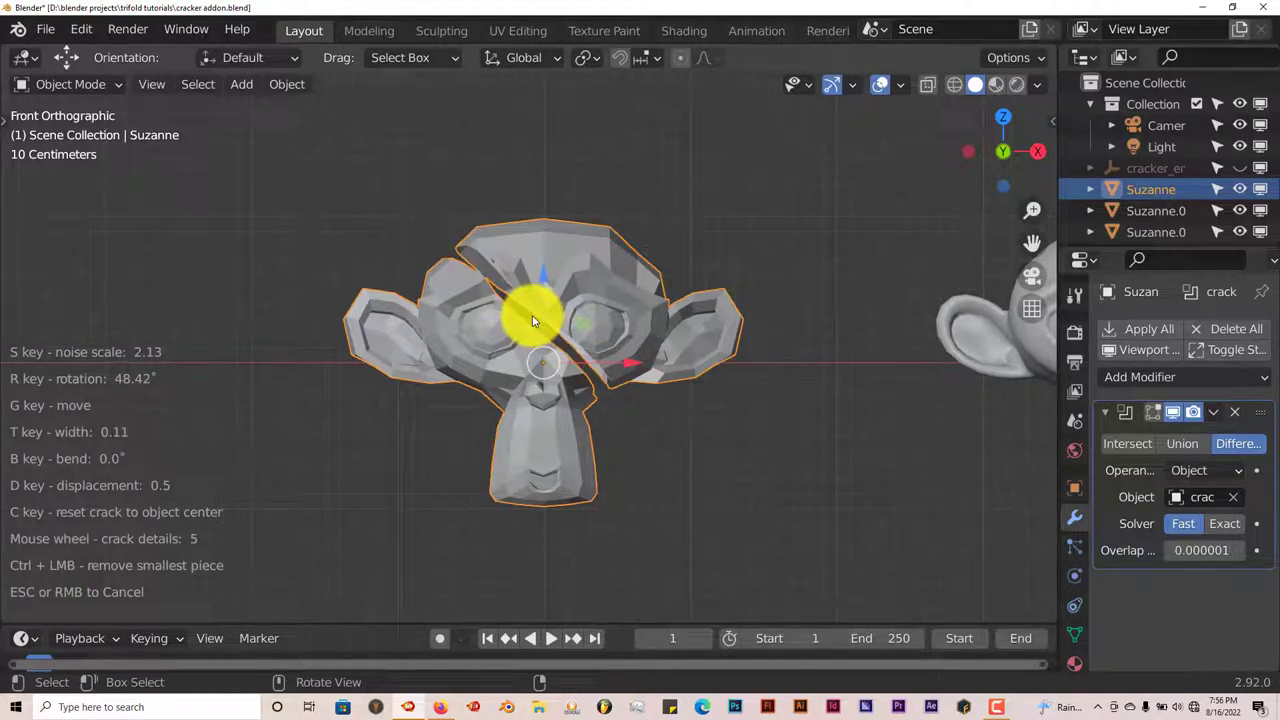
pyautogui.press('b')
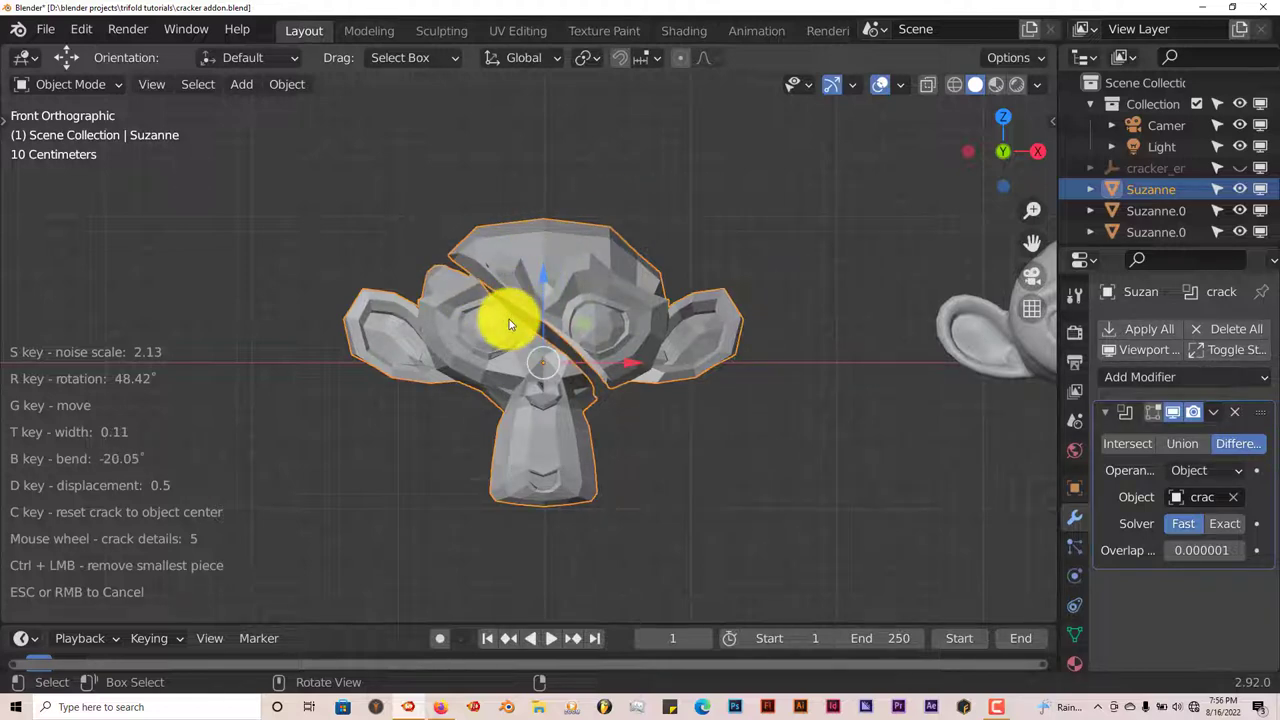
pyautogui.press('d')
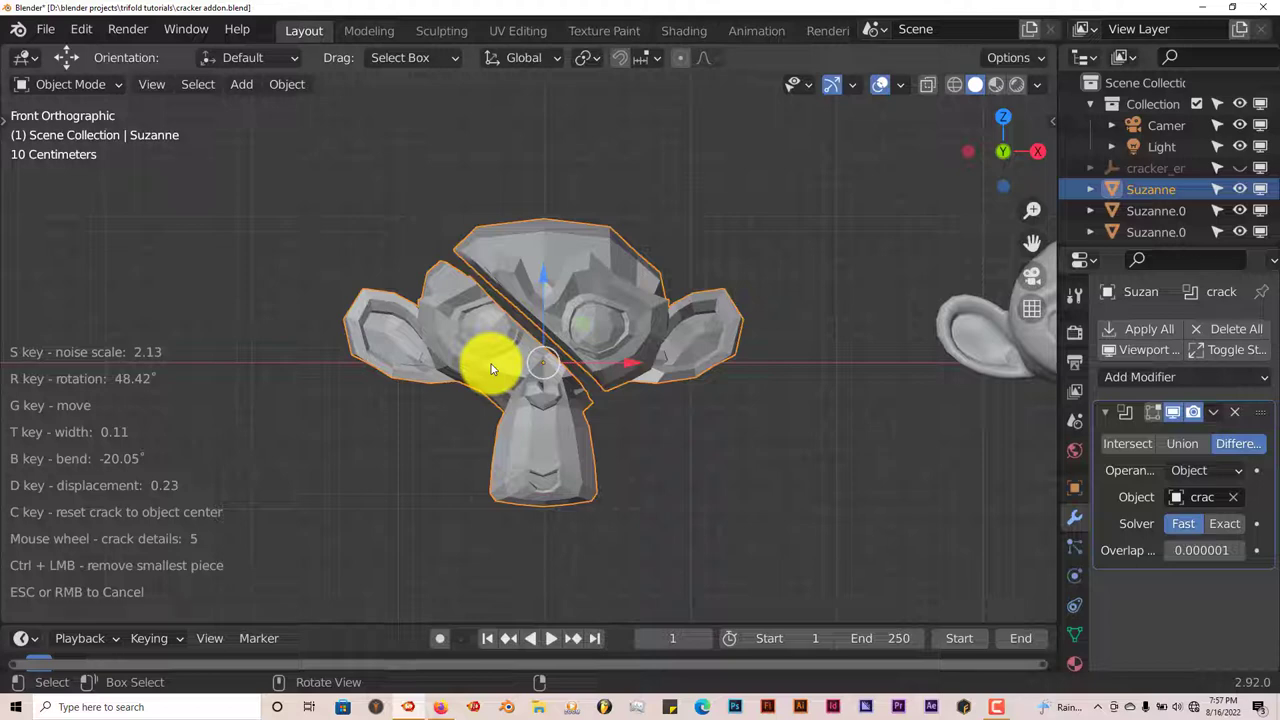
# Confirm the crack to split the head and select the top fragment Suzanne.004.
pyautogui.click(530, 290)
pyautogui.scroll(3, 569, 363)
pyautogui.moveTo(569, 363); pyautogui.dragTo(580, 400, button='middle')
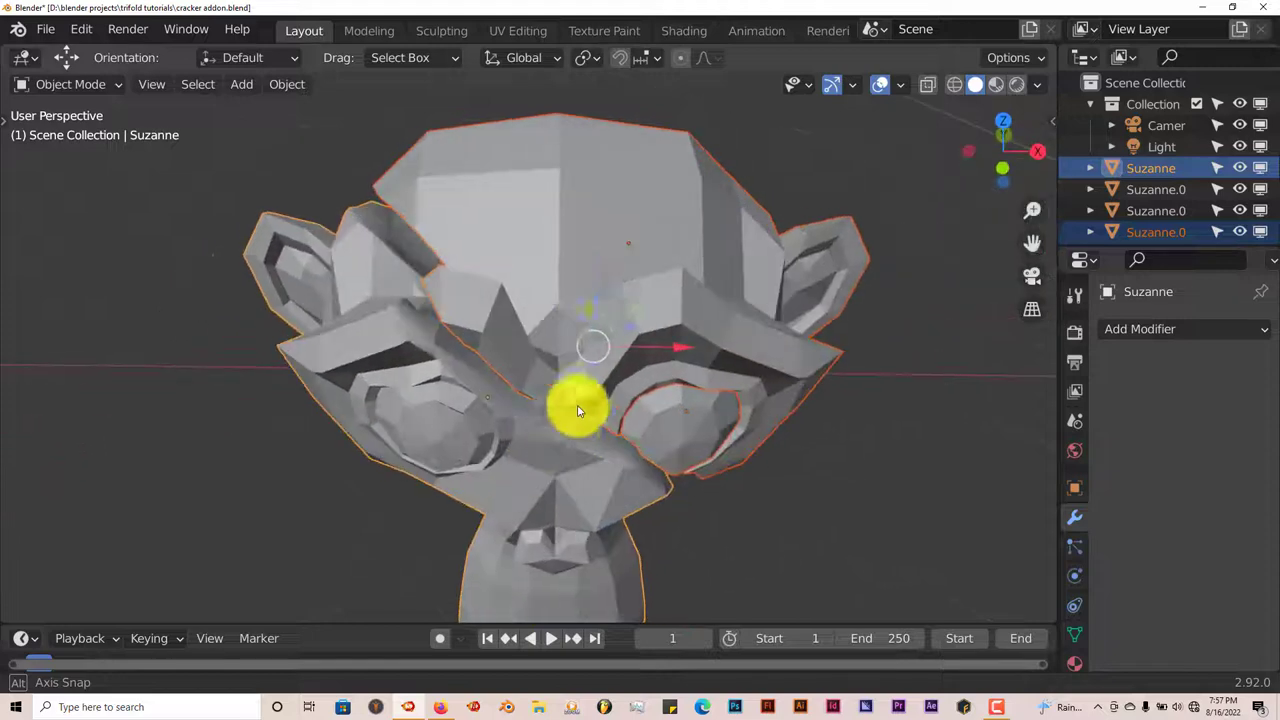
pyautogui.click(590, 215)
pyautogui.scroll(-3, 586, 220)
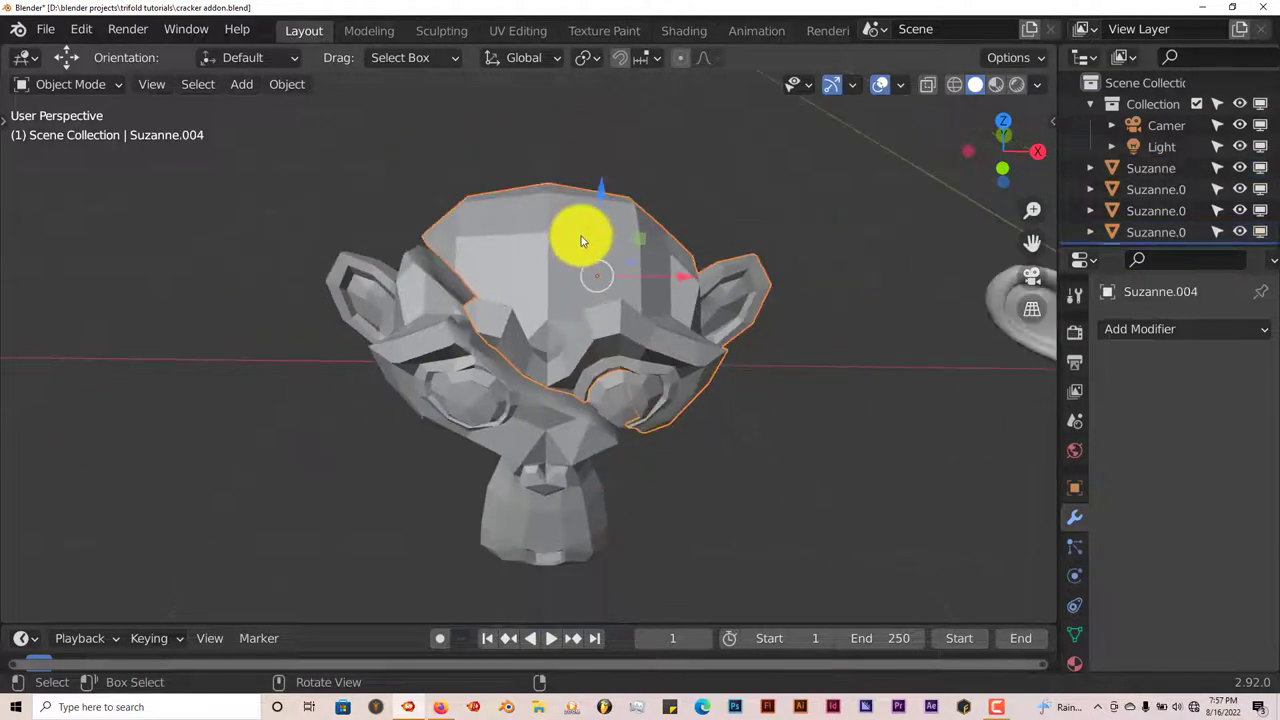
pyautogui.moveTo(580, 229); pyautogui.dragTo(709, 349, button='middle')
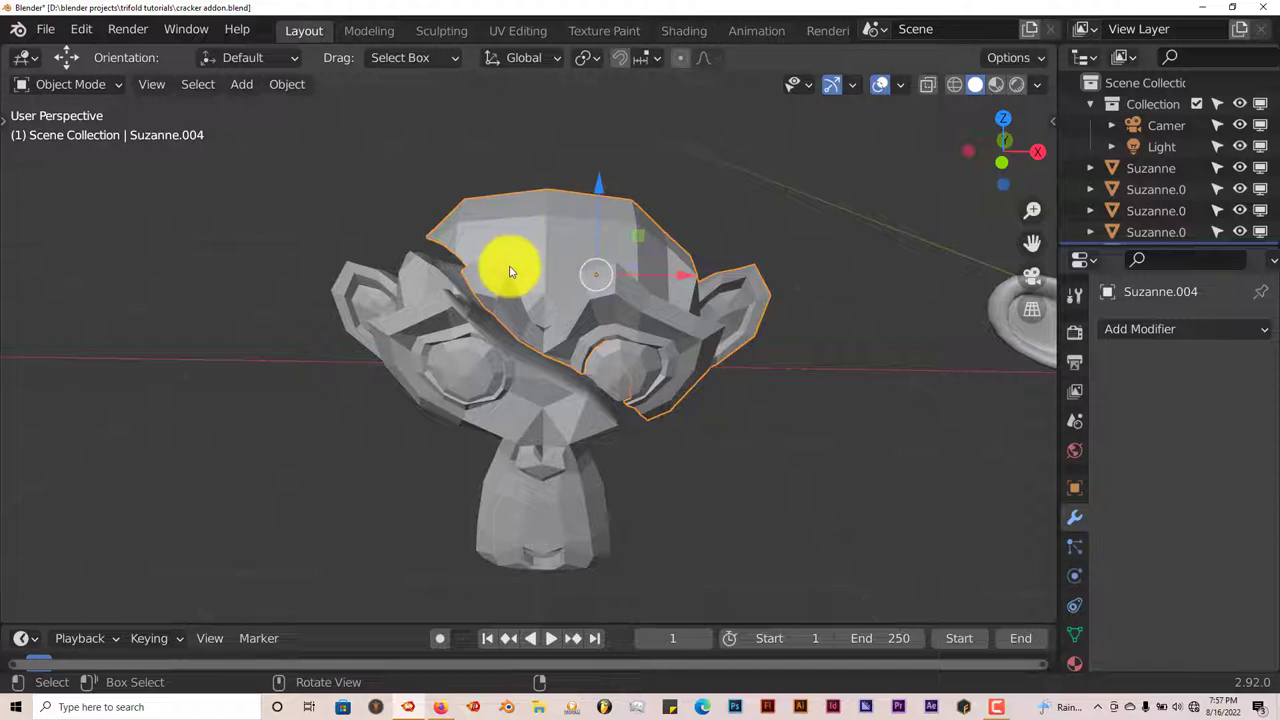
pyautogui.scroll(2, 512, 252)
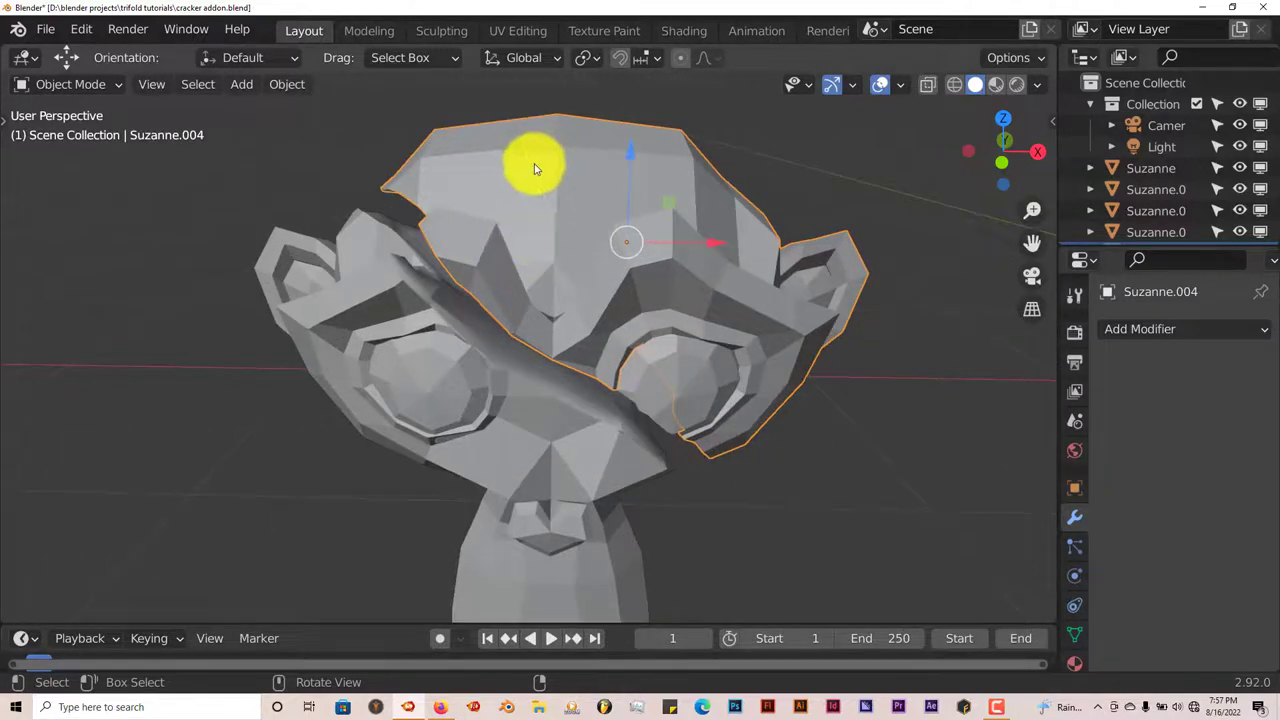
# Move the top fragment off to the right, then set it back just above the head.
pyautogui.press('g')
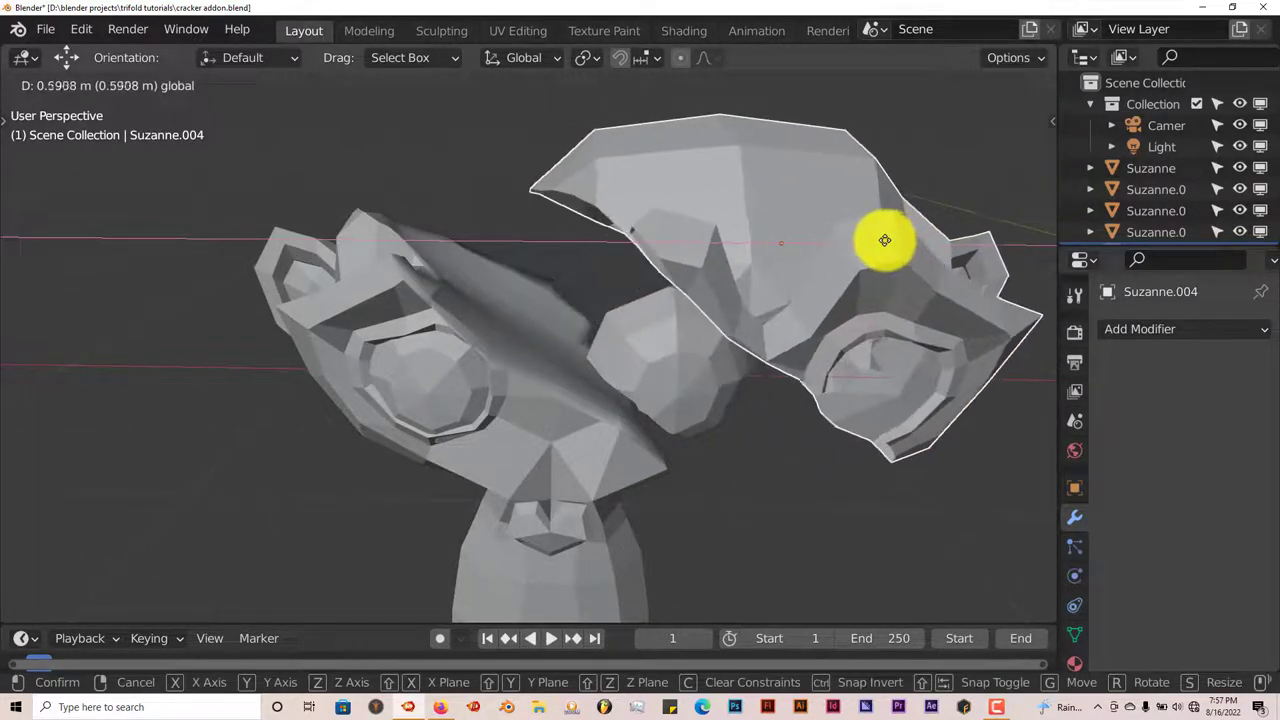
pyautogui.click(898, 242)
pyautogui.moveTo(755, 278); pyautogui.dragTo(466, 237, button='middle')
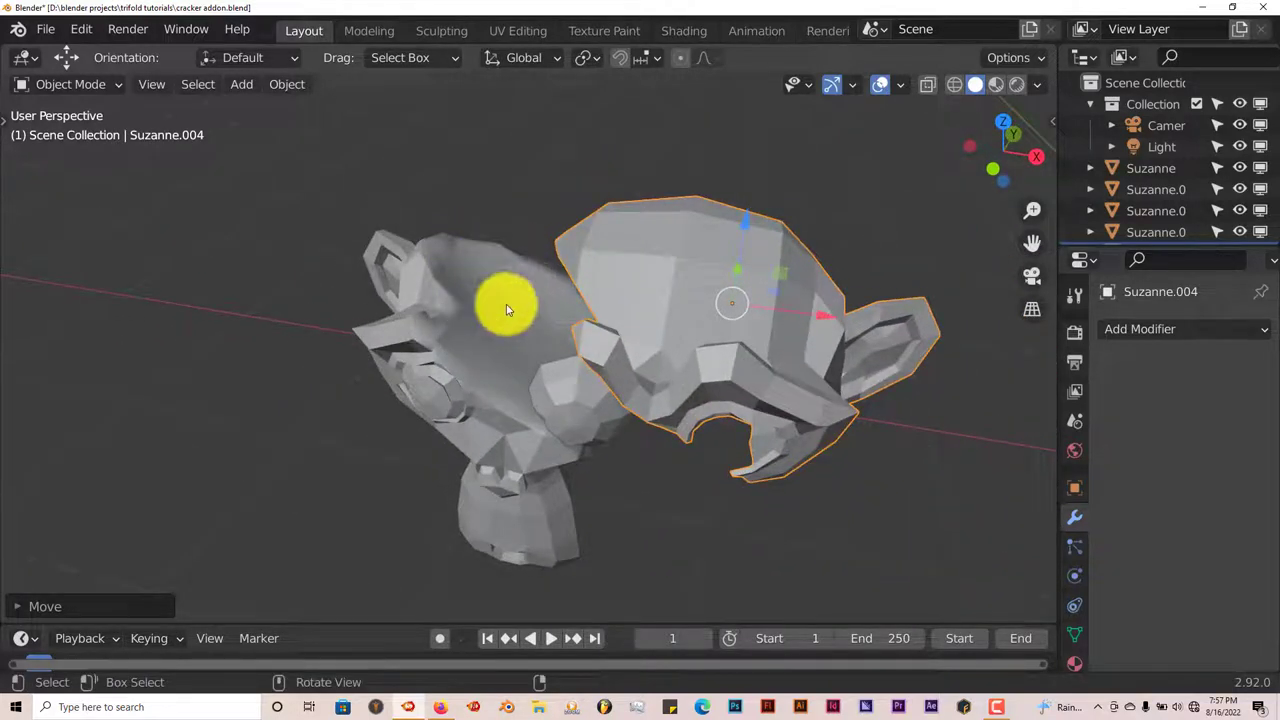
pyautogui.scroll(2, 487, 332)
pyautogui.moveTo(474, 334); pyautogui.dragTo(497, 309, button='middle')
pyautogui.moveTo(637, 291); pyautogui.dragTo(634, 257, button='middle')
pyautogui.press('g')
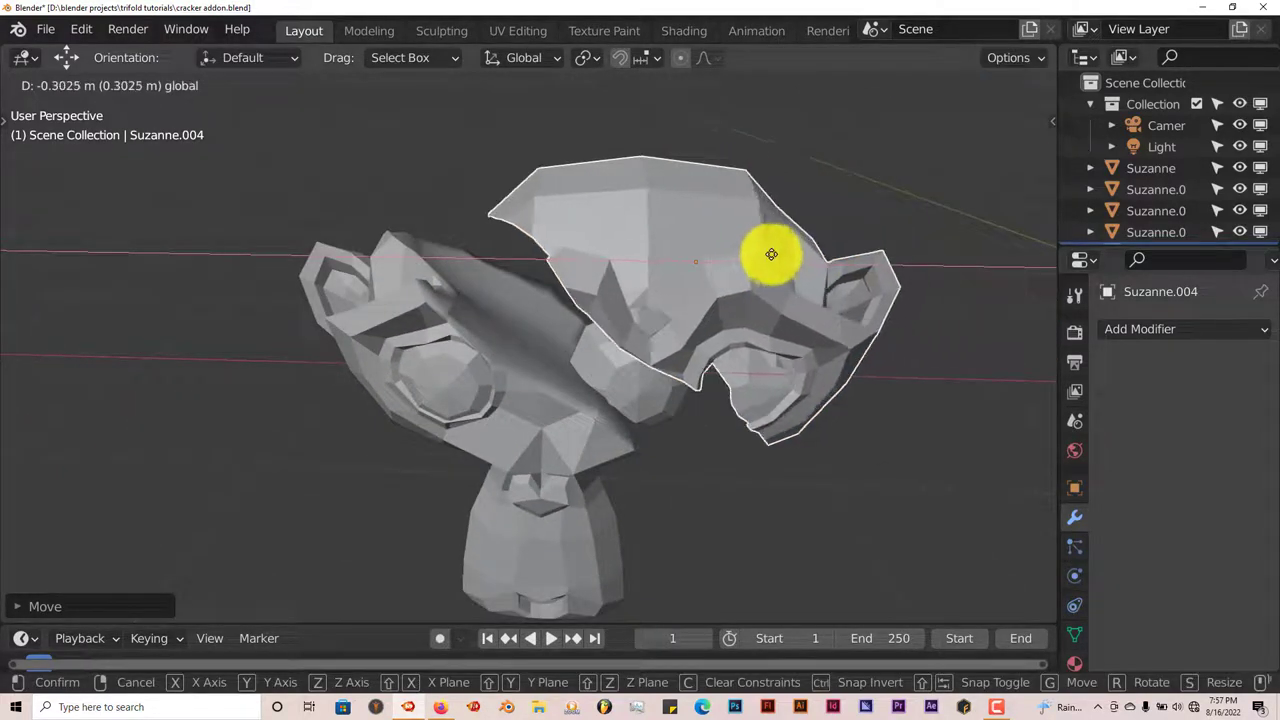
pyautogui.click(766, 251)
pyautogui.scroll(-4, 857, 286)
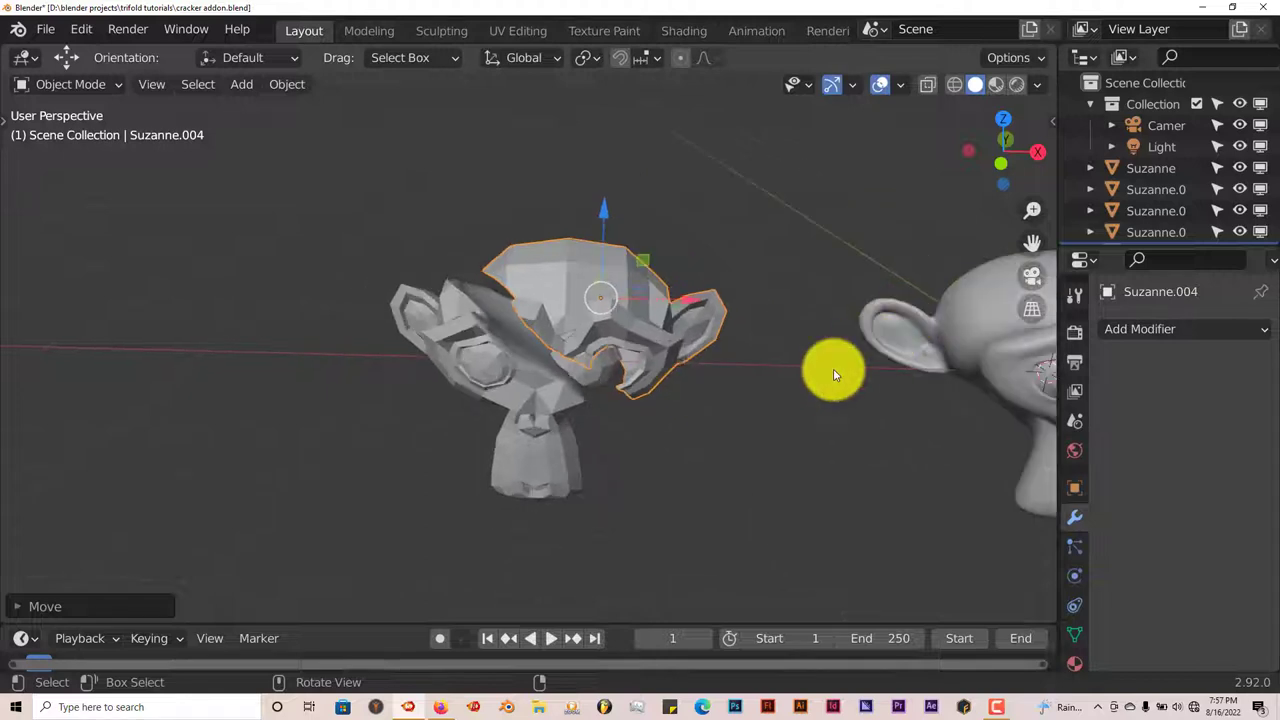
# Switch to front orthographic view and pan and zoom onto the middle Suzanne.
pyautogui.press('KP_1')
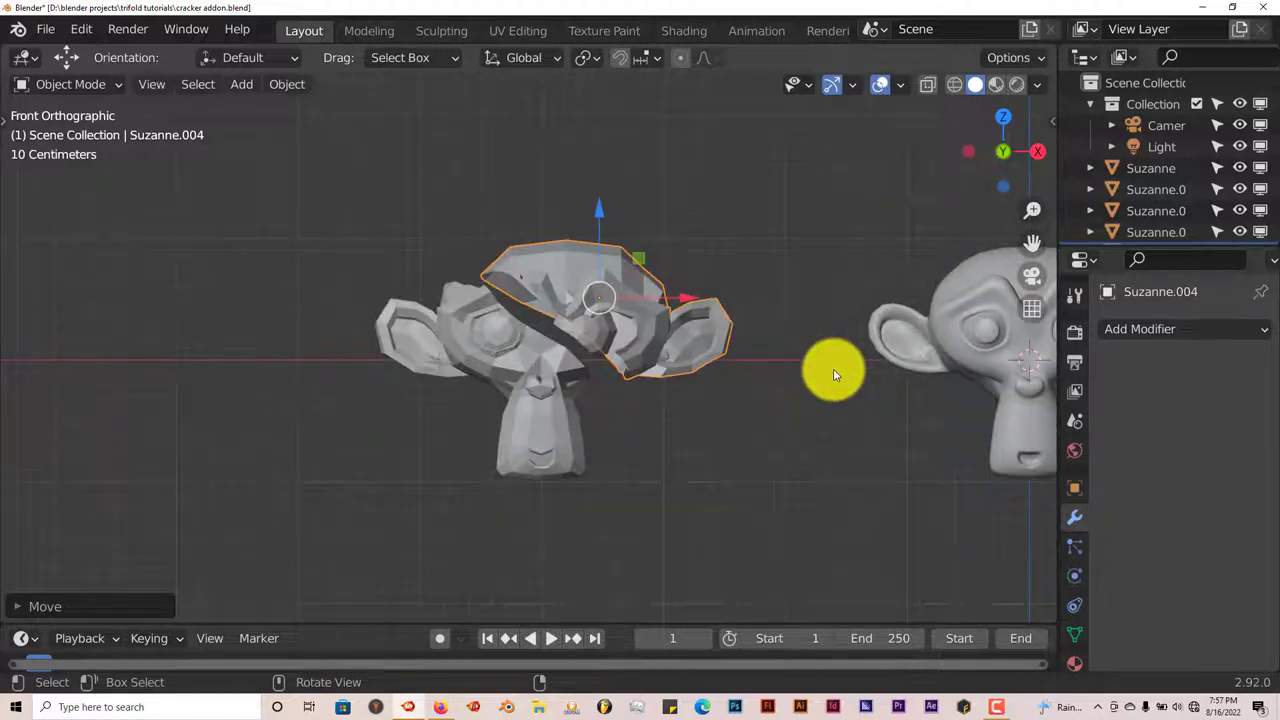
pyautogui.keyDown('shift'); pyautogui.moveTo(943, 349); pyautogui.dragTo(459, 321, button='middle'); pyautogui.keyUp('shift')
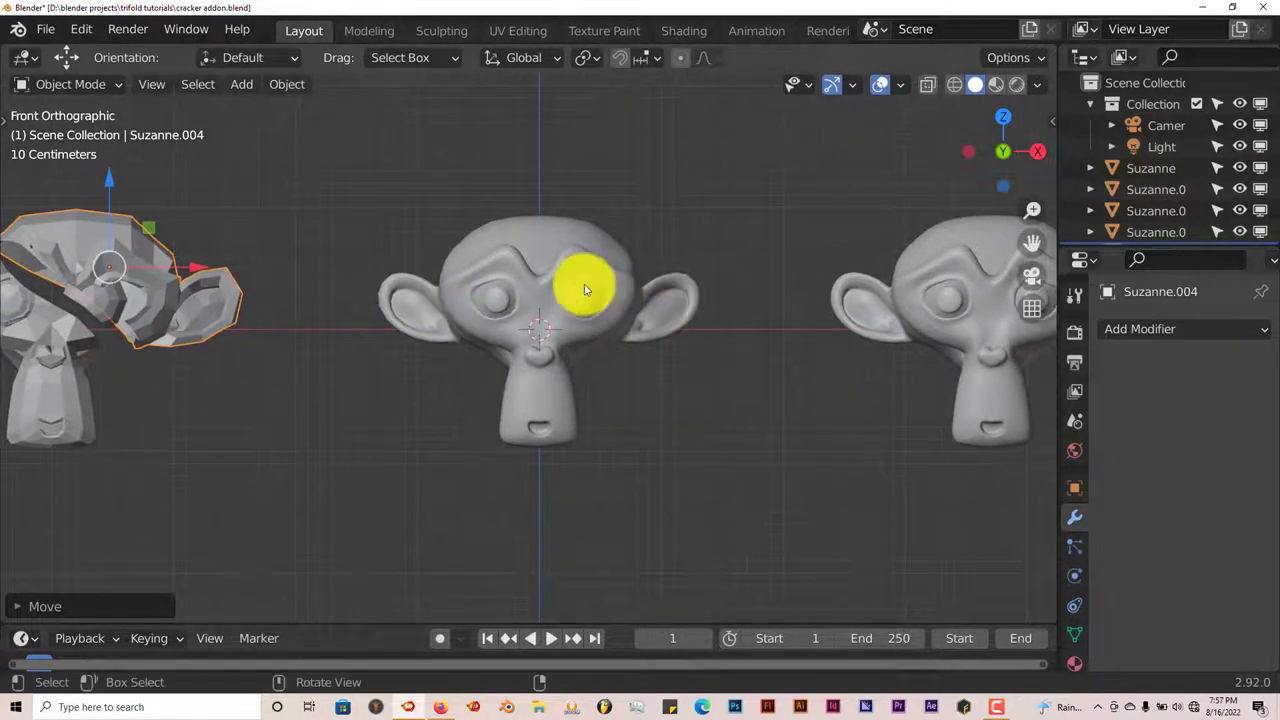
pyautogui.scroll(4, 584, 284)
pyautogui.scroll(-2, 584, 284)
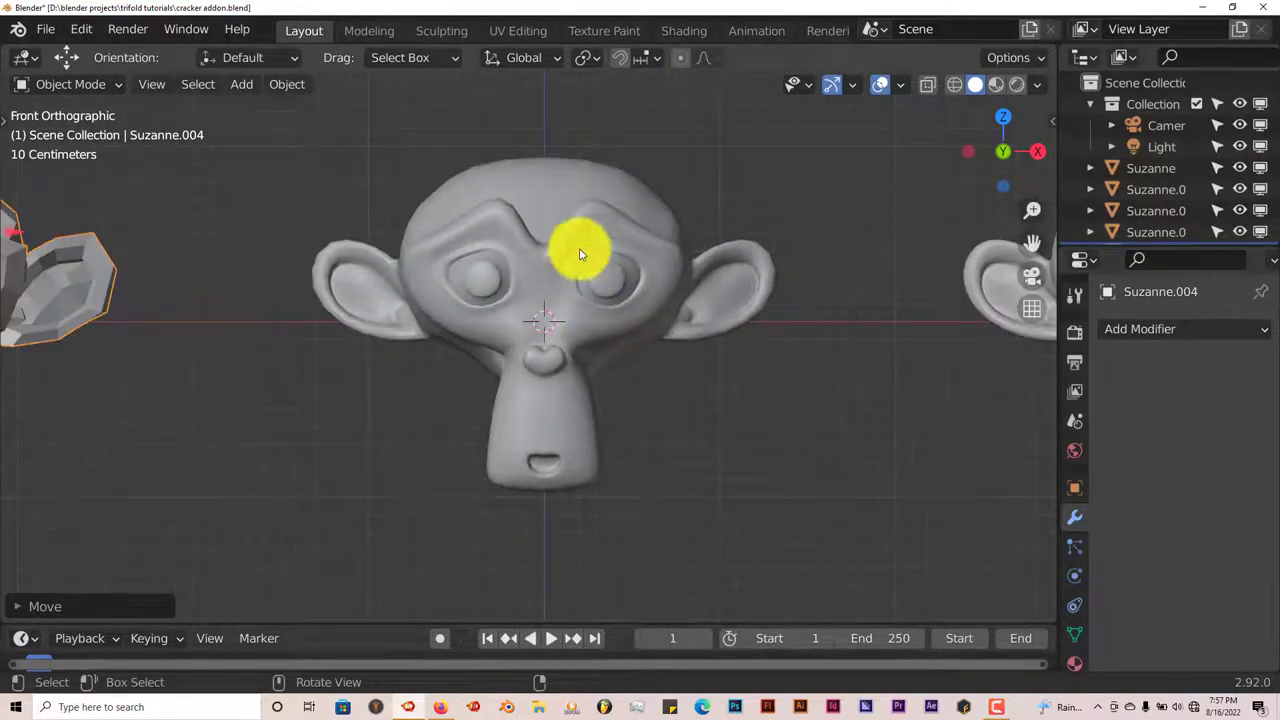
# Select the smooth middle Suzanne.001 and crack it in two with Cracker.
pyautogui.click(525, 201)
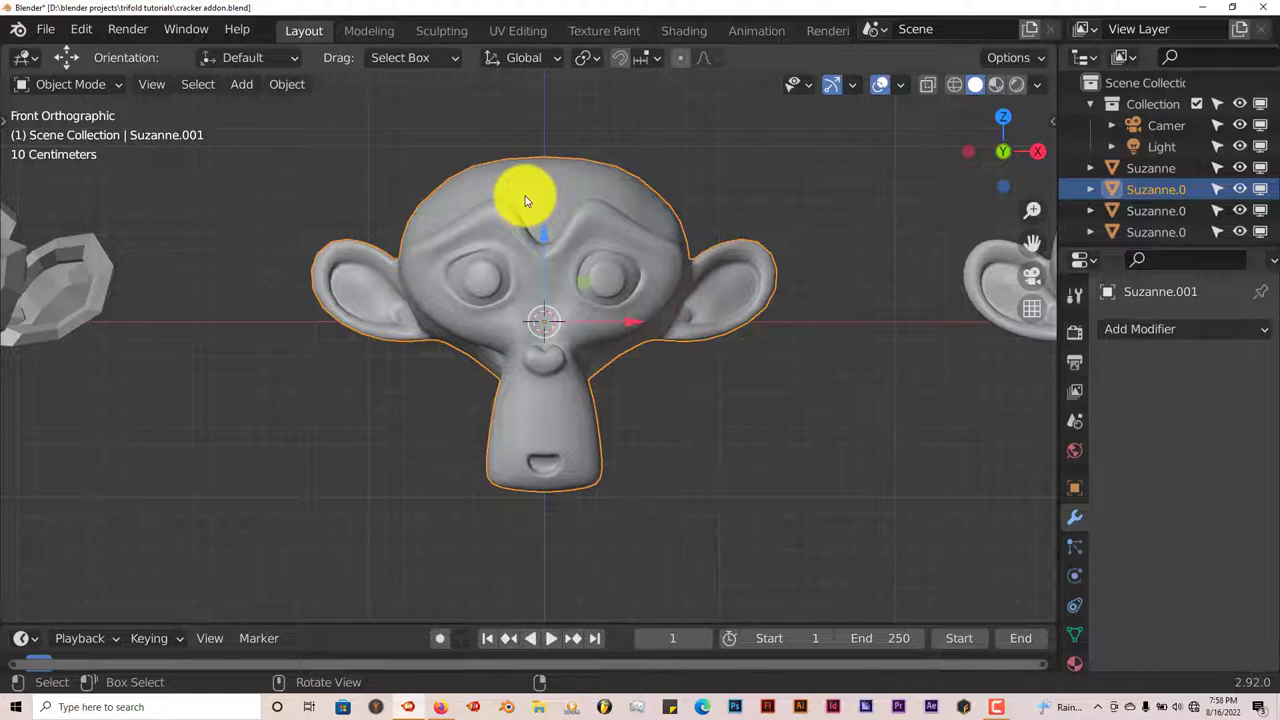
pyautogui.hotkey('ctrl', 'c')
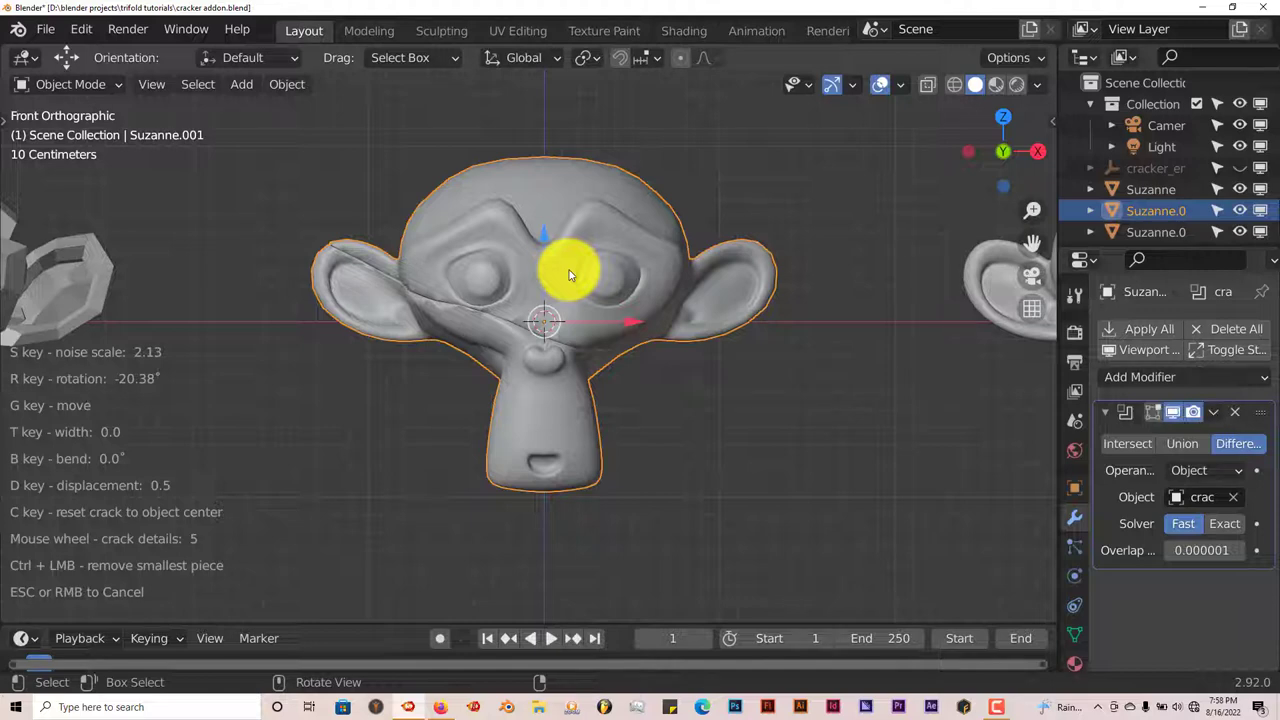
pyautogui.click(573, 268)
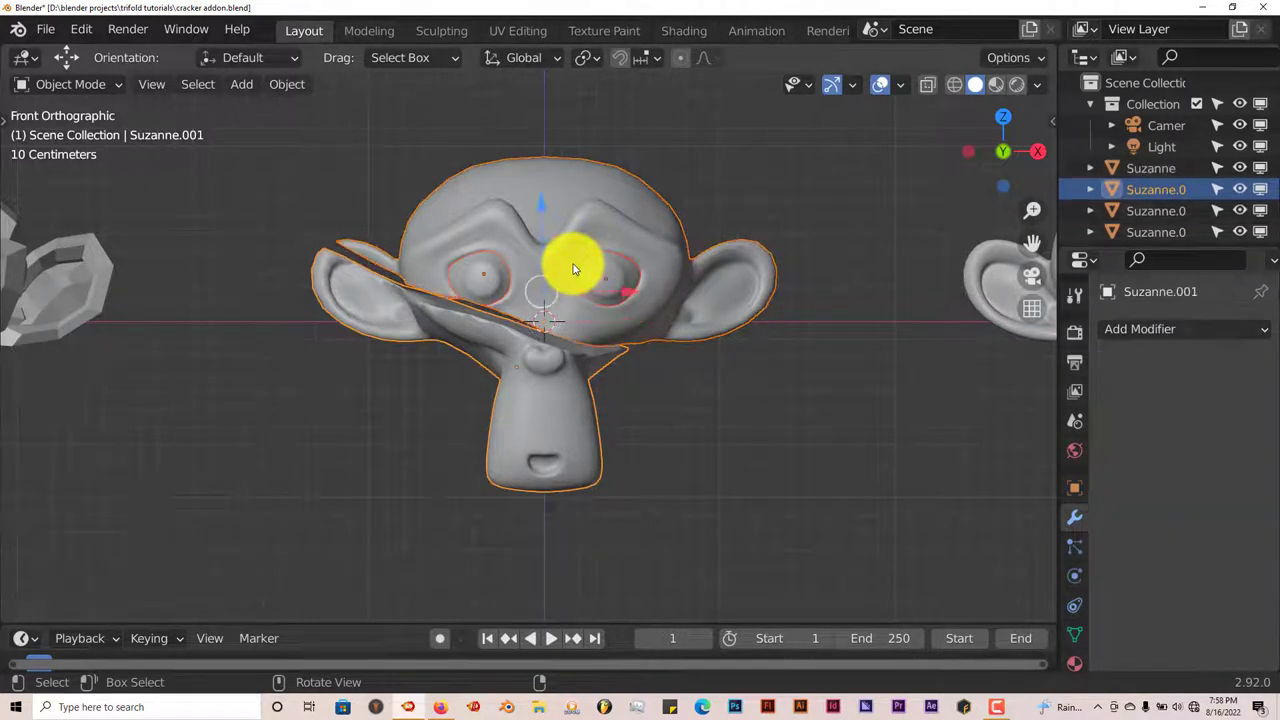
pyautogui.moveTo(576, 286); pyautogui.dragTo(634, 283, button='middle')
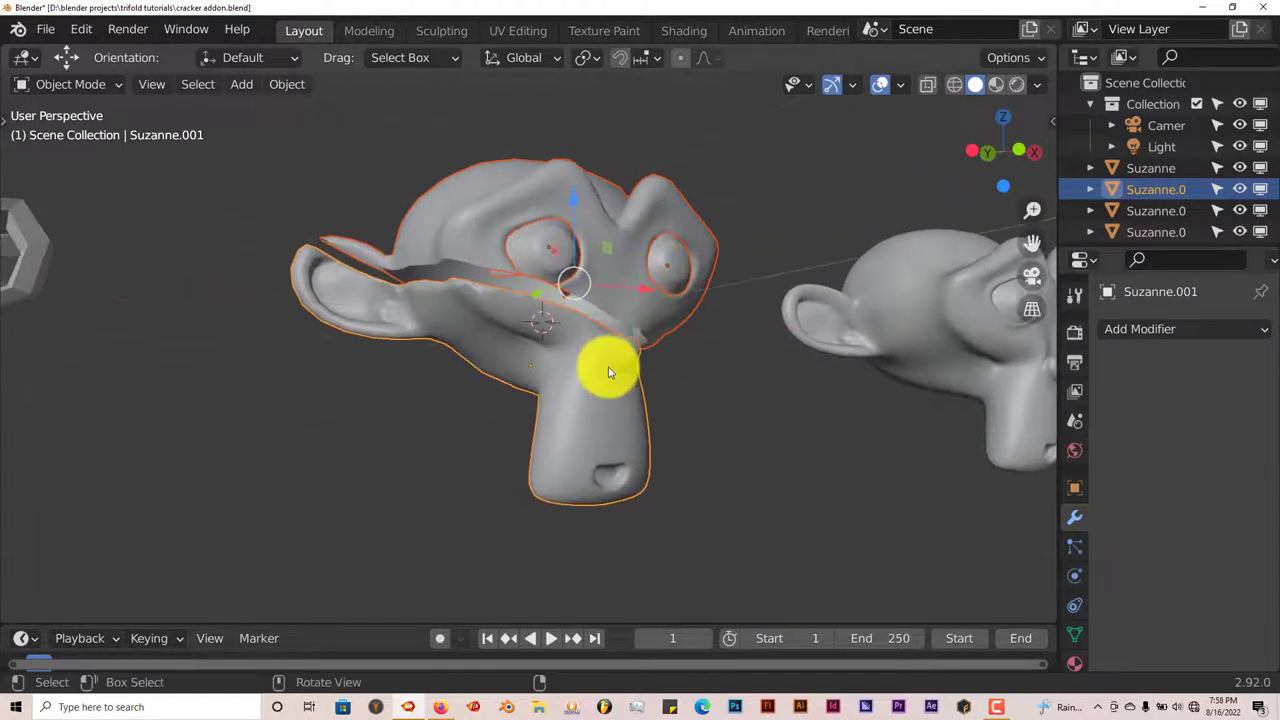
pyautogui.moveTo(603, 377)
pyautogui.mouseDown(button='middle')
pyautogui.moveTo(586, 403)
pyautogui.moveTo(606, 376)
pyautogui.mouseUp(button='middle')
# Pull the lower chin-and-ear piece left, away from the upper half.
pyautogui.press('g')
pyautogui.click(290, 402)
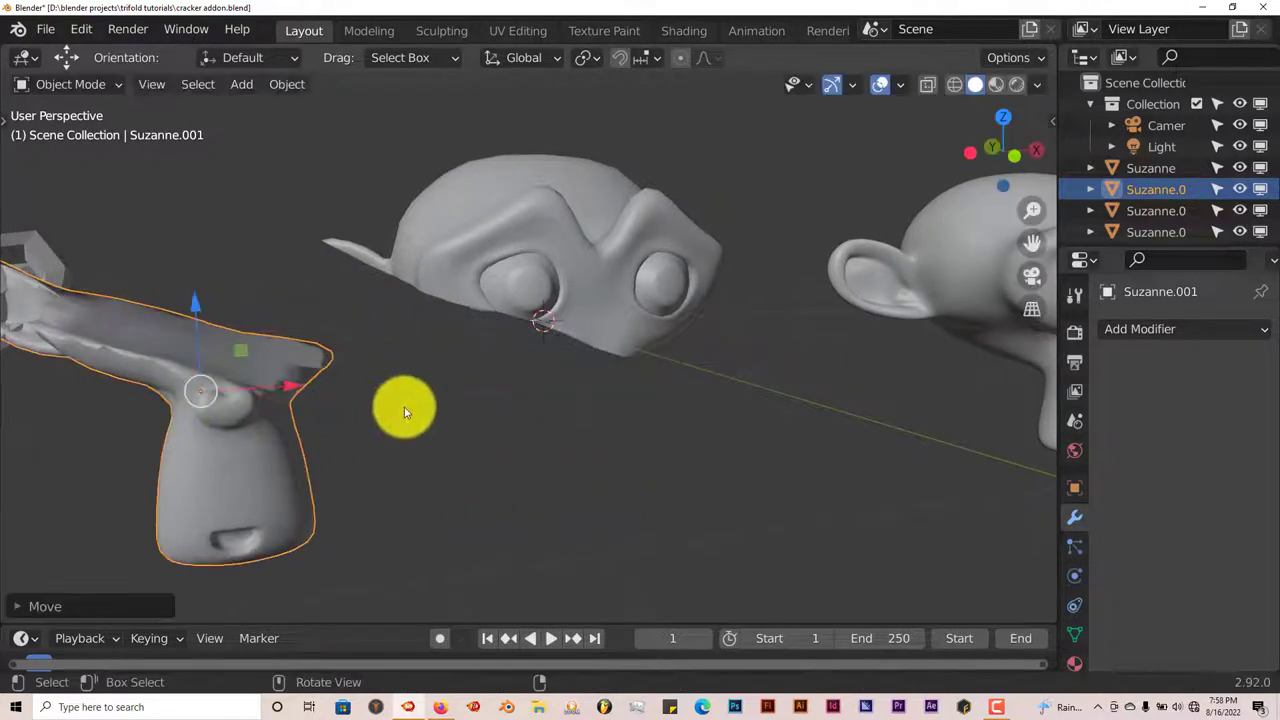
pyautogui.moveTo(343, 377); pyautogui.dragTo(291, 400, button='middle')
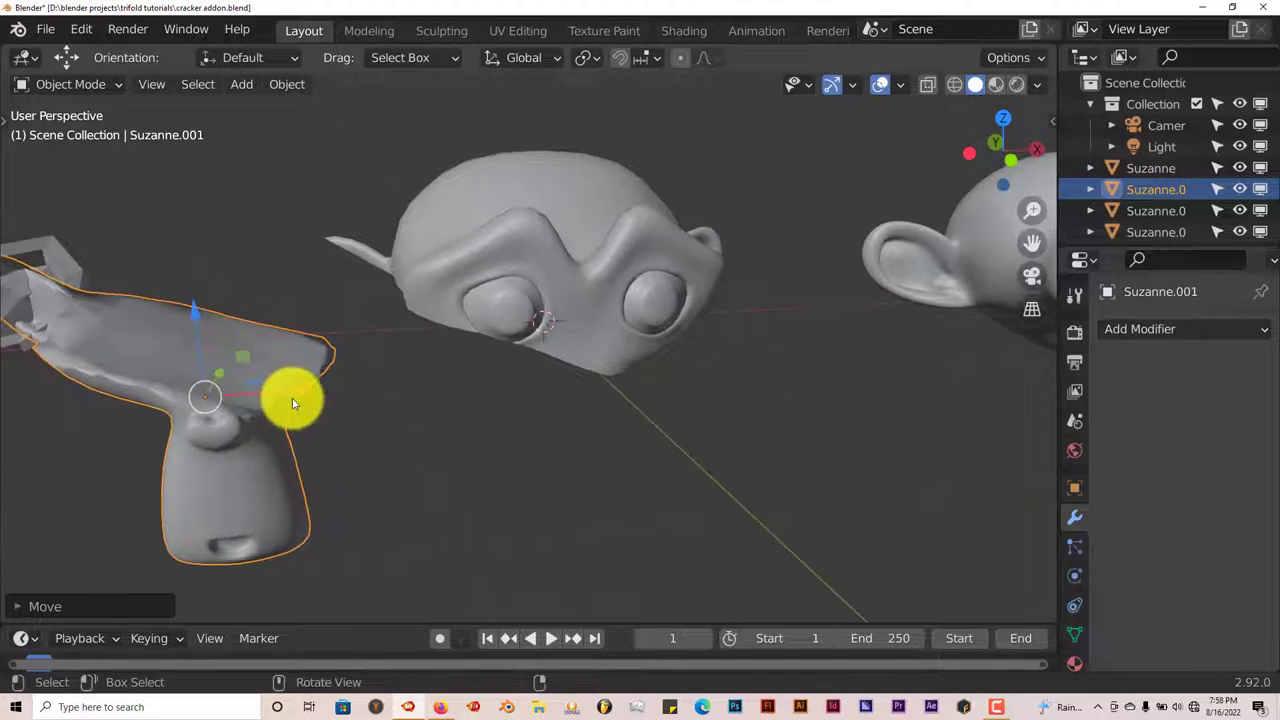
pyautogui.press('g')
pyautogui.click(453, 401)
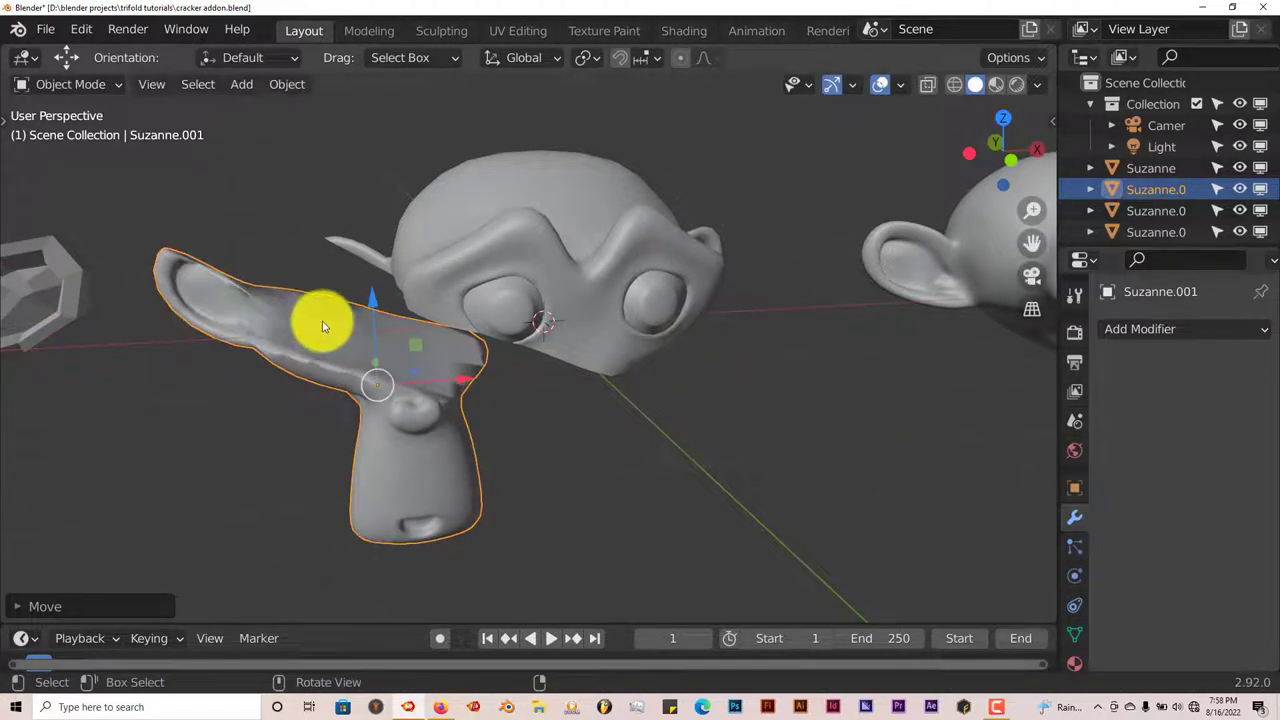
pyautogui.moveTo(308, 325); pyautogui.dragTo(642, 361, button='middle')
# Select the right-hand Suzanne.002 and frame it in a front orthographic view.
pyautogui.click(971, 349)
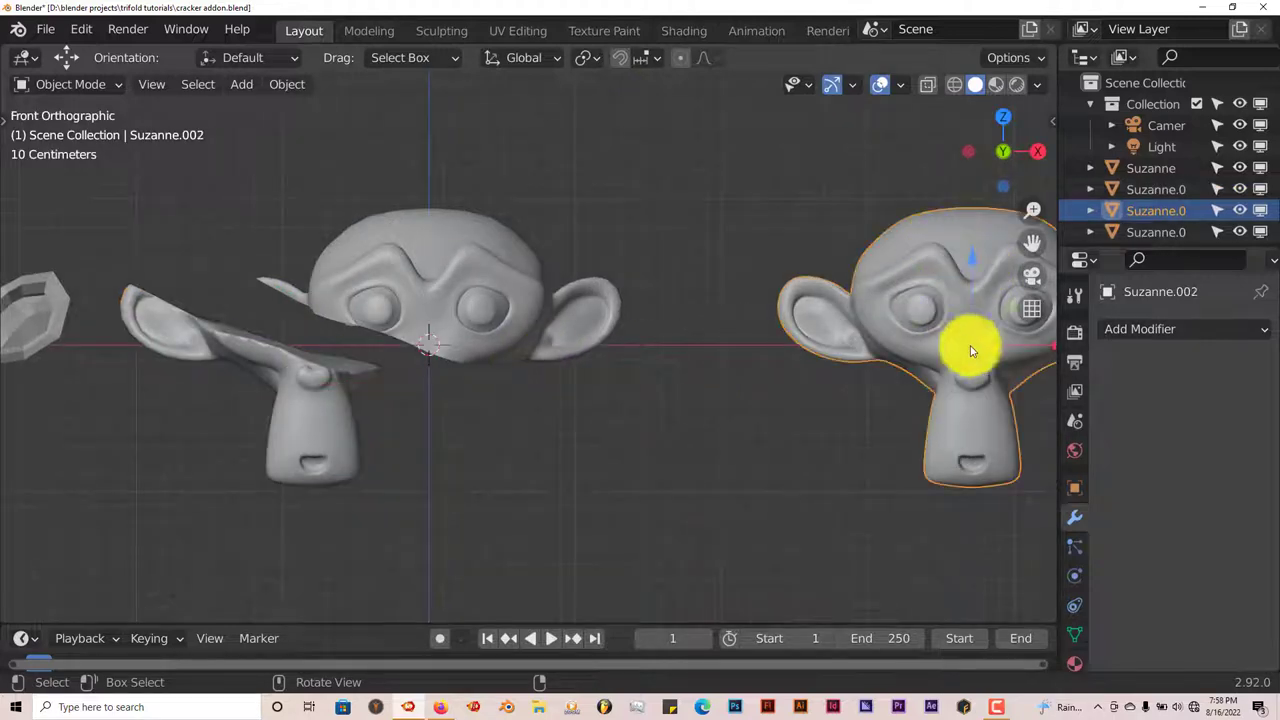
pyautogui.moveTo(1034, 266); pyautogui.dragTo(1037, 278, button='middle')
pyautogui.click(1035, 277)
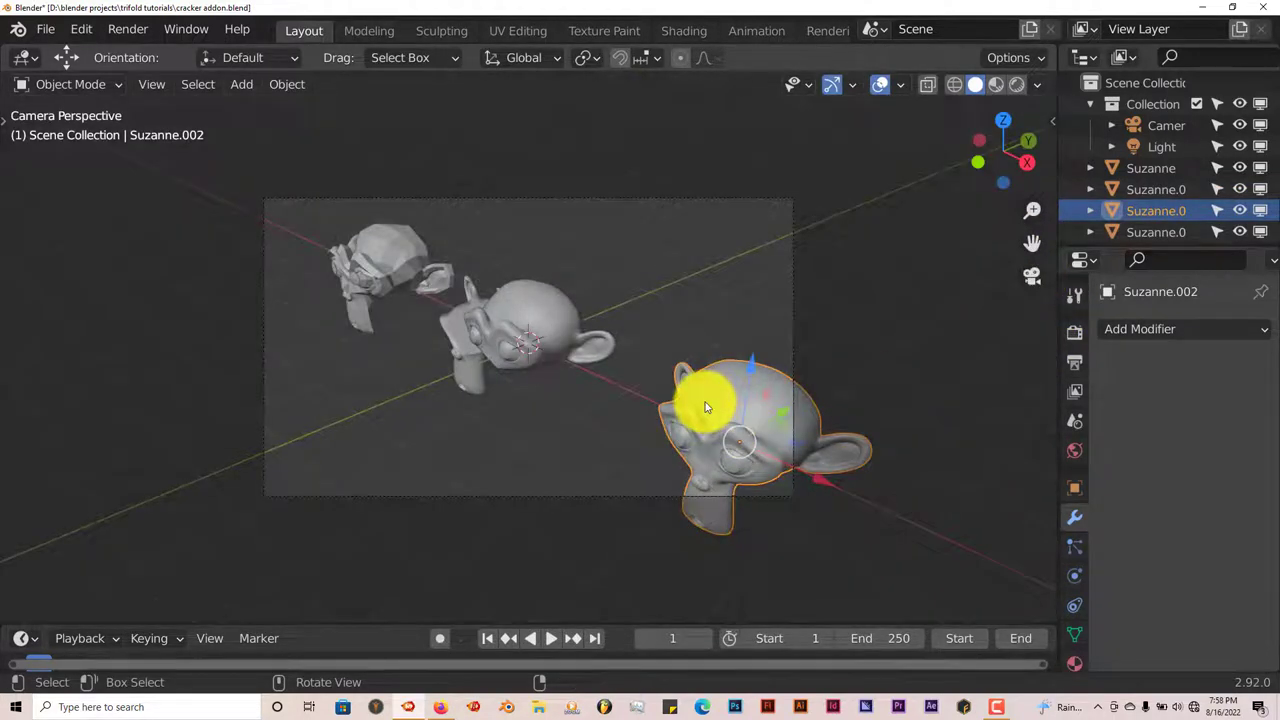
pyautogui.moveTo(705, 407); pyautogui.dragTo(1033, 262, button='middle')
pyautogui.moveTo(1032, 243); pyautogui.dragTo(600, 280)
pyautogui.scroll(3, 815, 328)
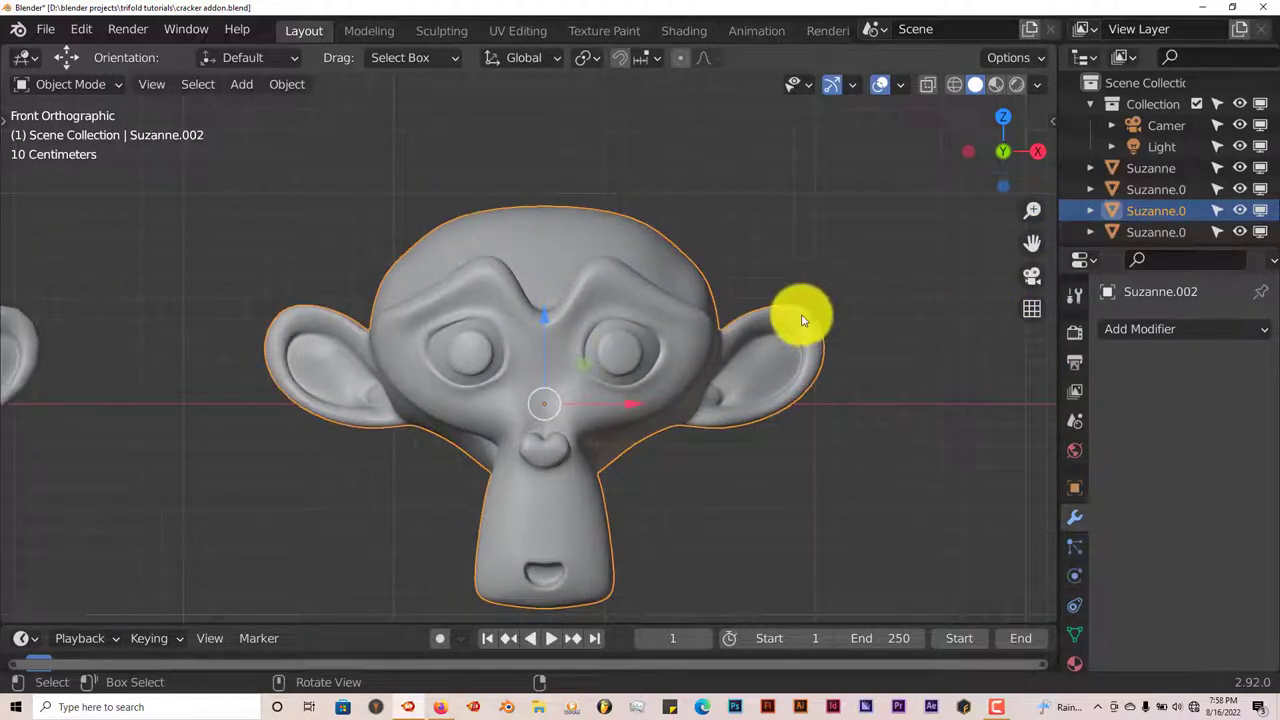
pyautogui.scroll(-1, 802, 320)
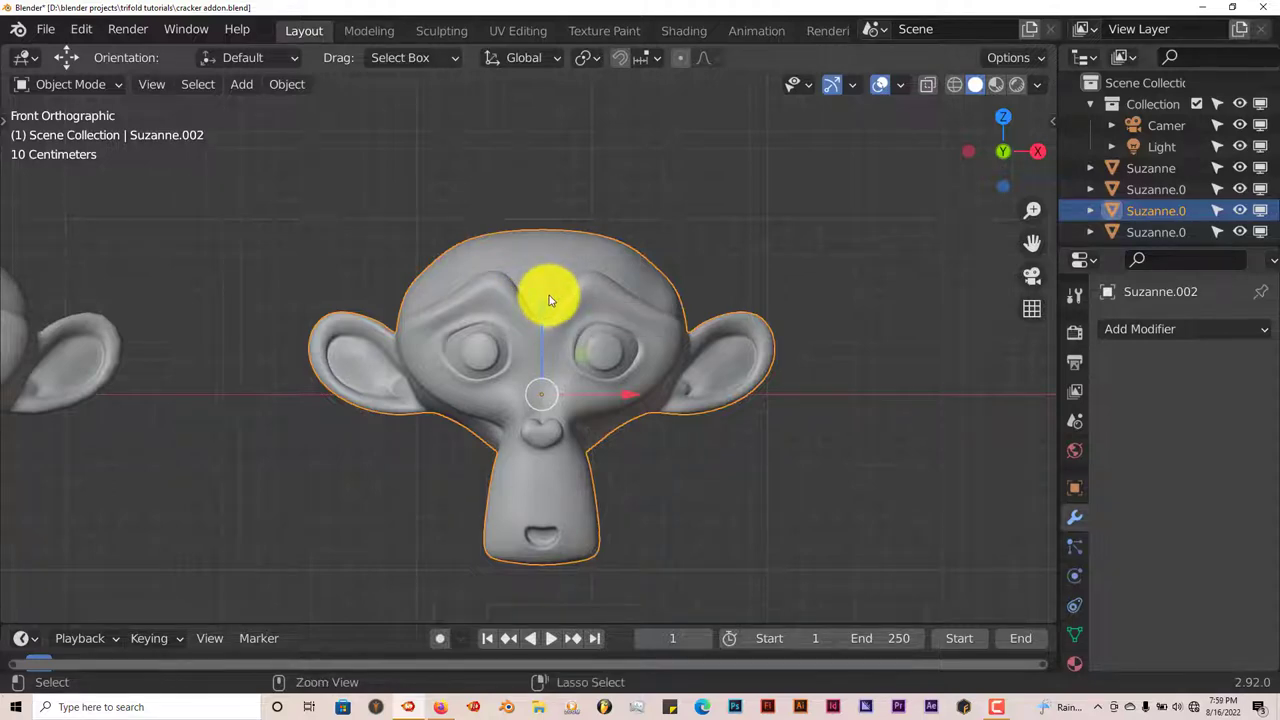
# Crack Suzanne.002 diagonally across the forehead with Cracker and select the upper-right fragment.
pyautogui.hotkey('ctrl', 'shift', 'c')
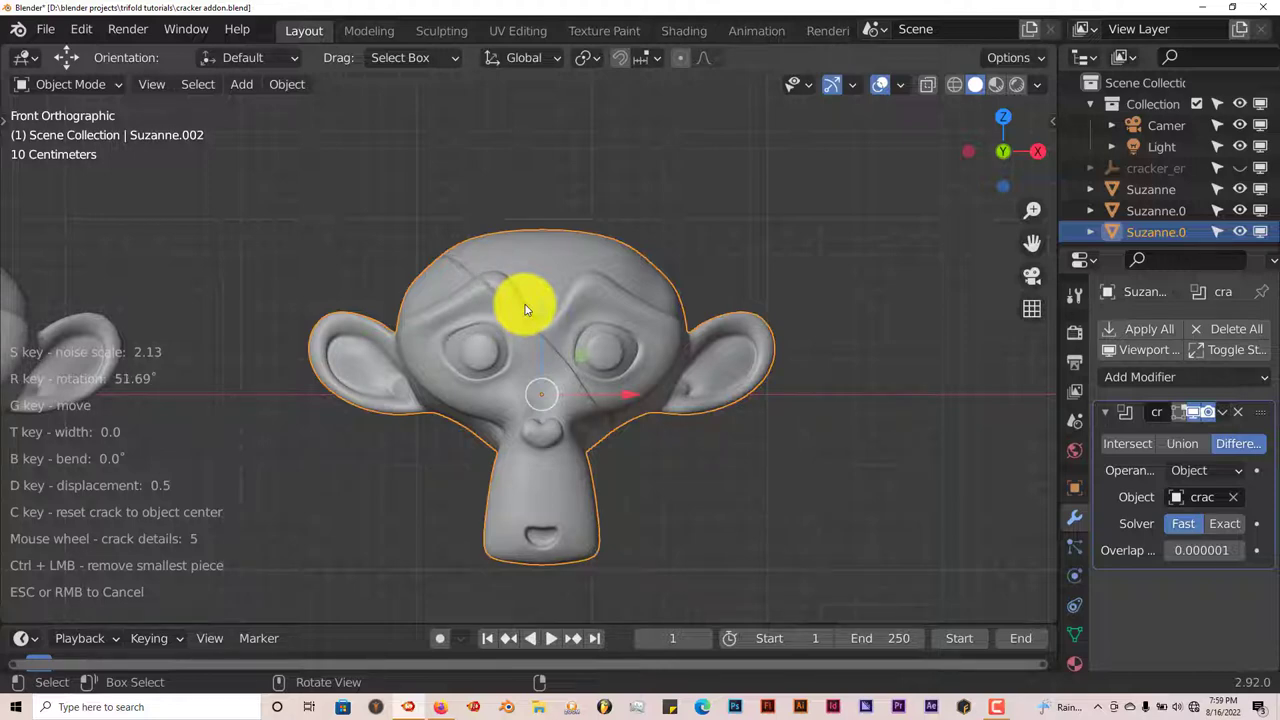
pyautogui.click(525, 308)
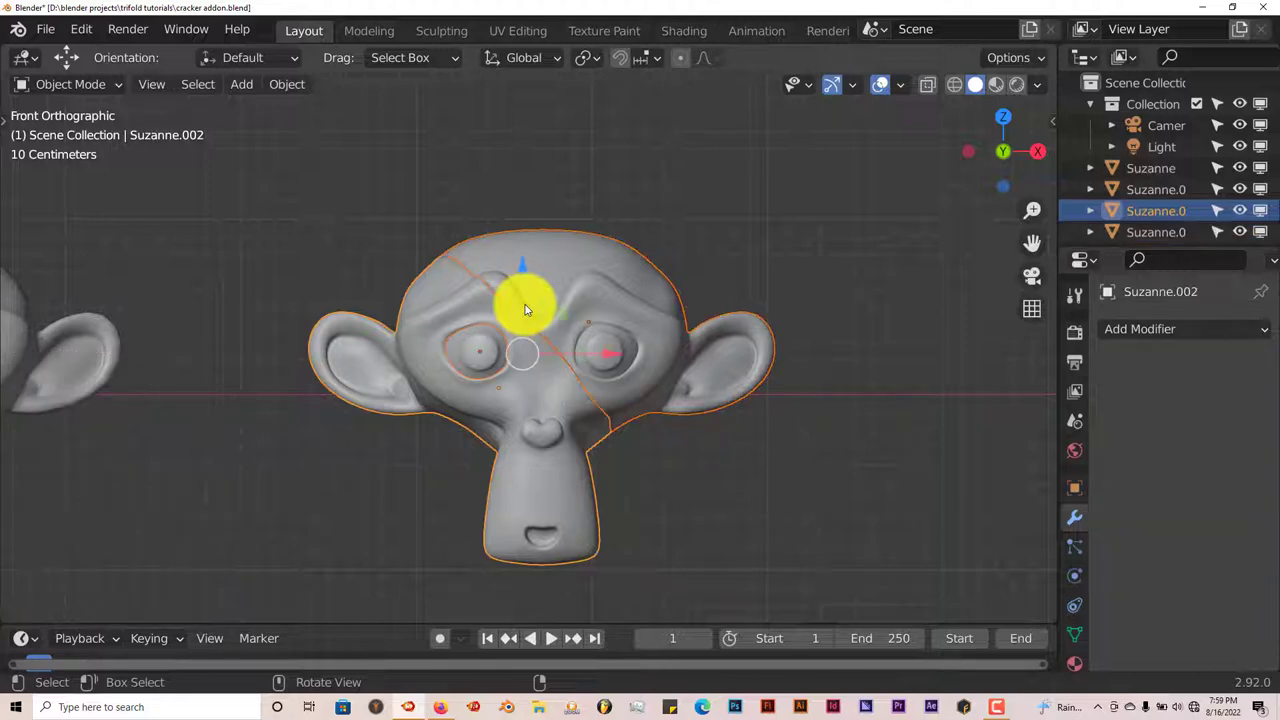
pyautogui.click(620, 272)
pyautogui.press('g')
pyautogui.click(786, 314)
pyautogui.moveTo(786, 314); pyautogui.dragTo(640, 299, button='middle')
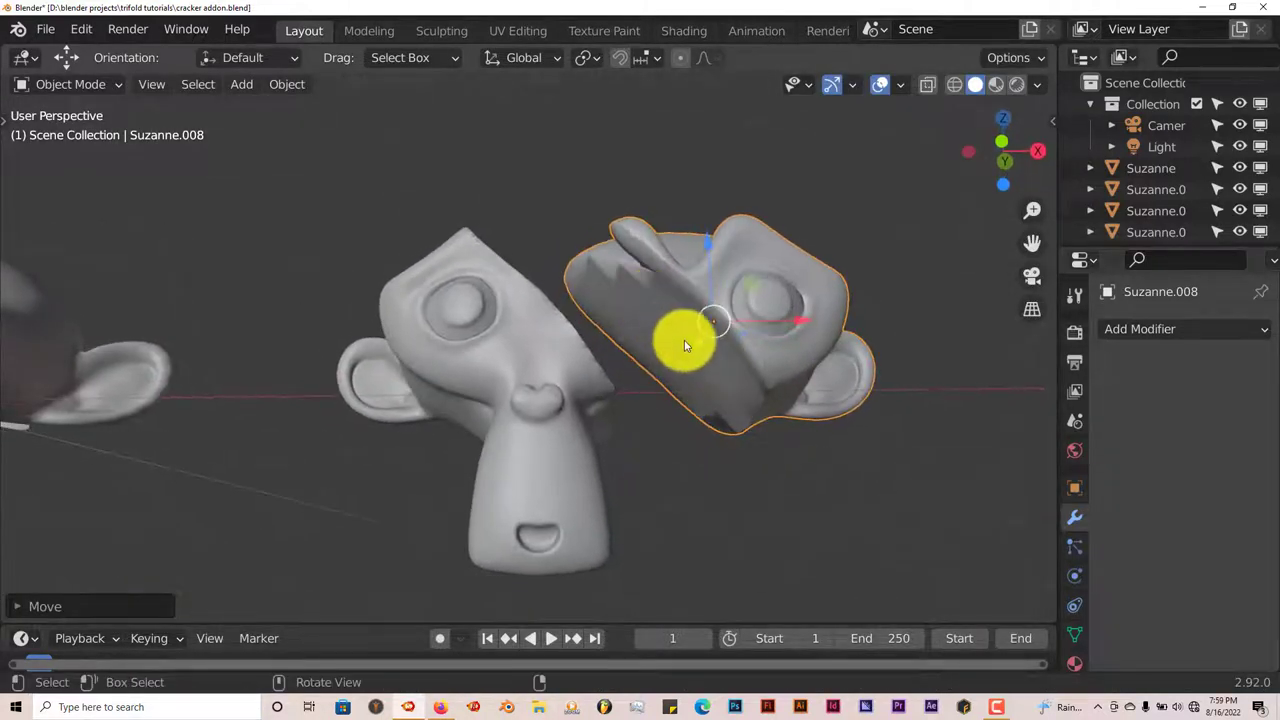
pyautogui.moveTo(684, 345); pyautogui.dragTo(497, 350, button='middle')
pyautogui.click(481, 348)
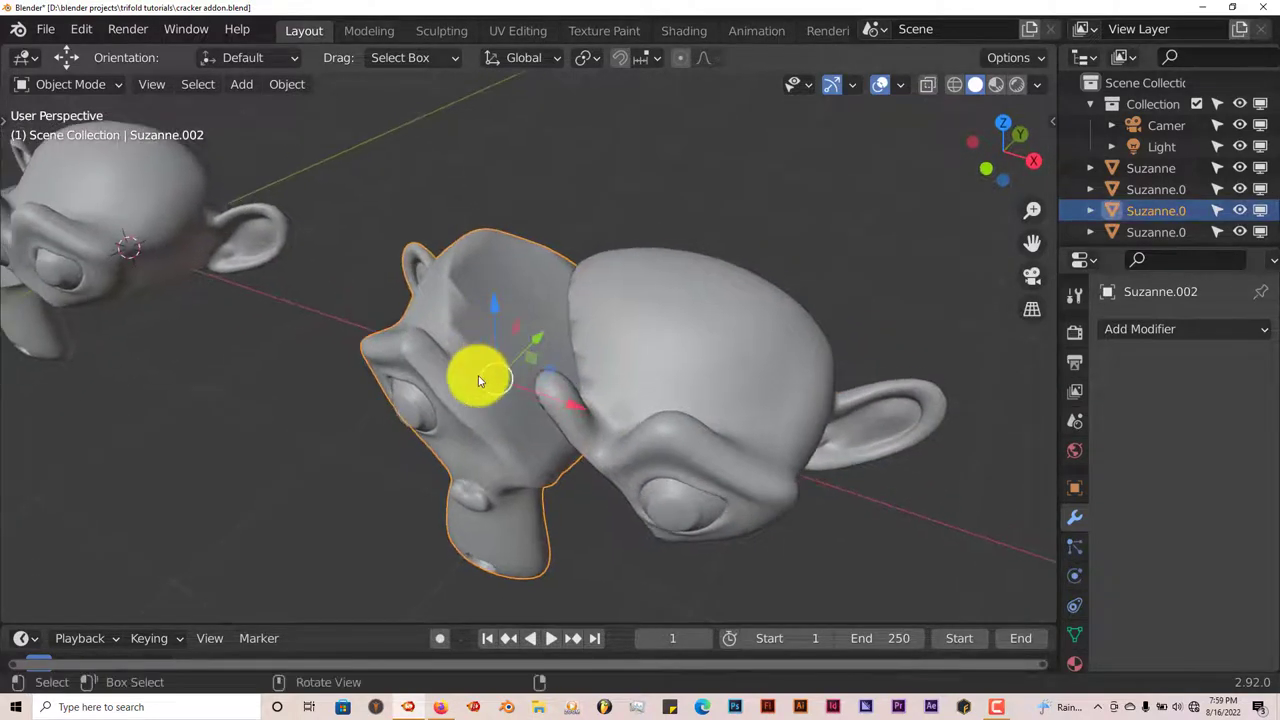
pyautogui.moveTo(362, 392); pyautogui.dragTo(300, 391, button='middle')
pyautogui.scroll(3, 363, 415)
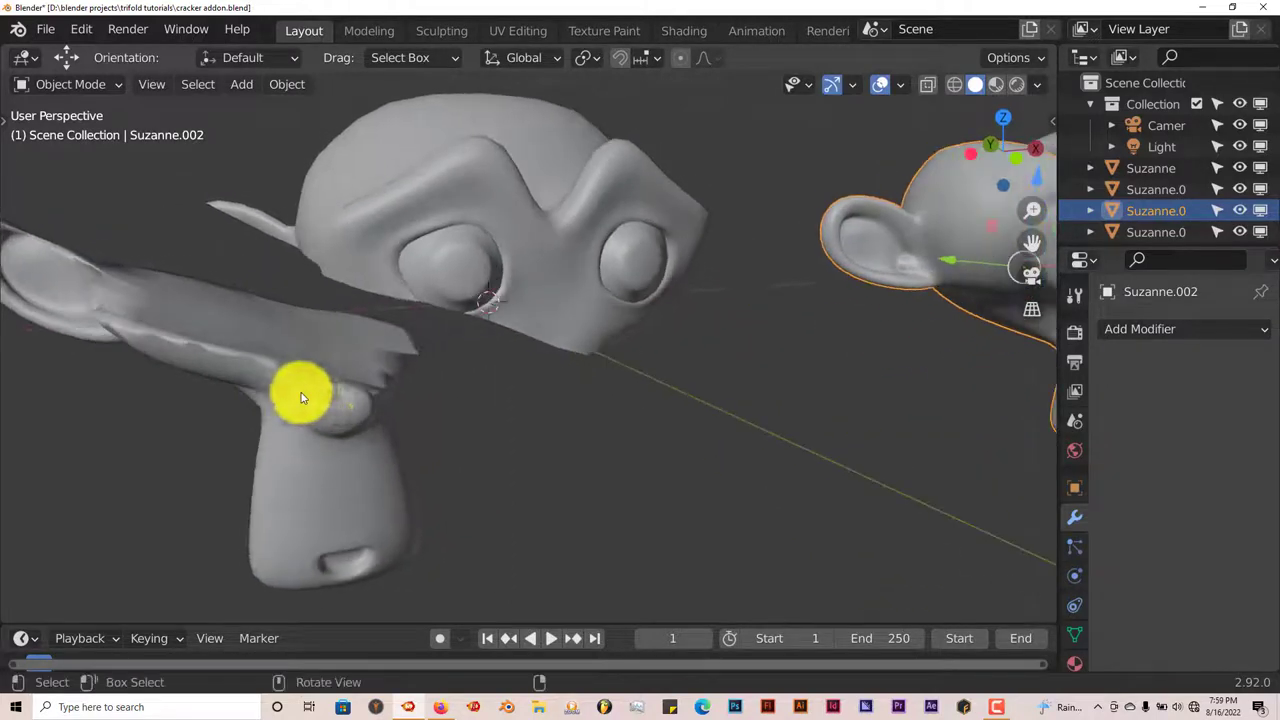
pyautogui.scroll(-3, 401, 361)
pyautogui.moveTo(467, 300); pyautogui.dragTo(457, 277, button='middle')
pyautogui.click(457, 287)
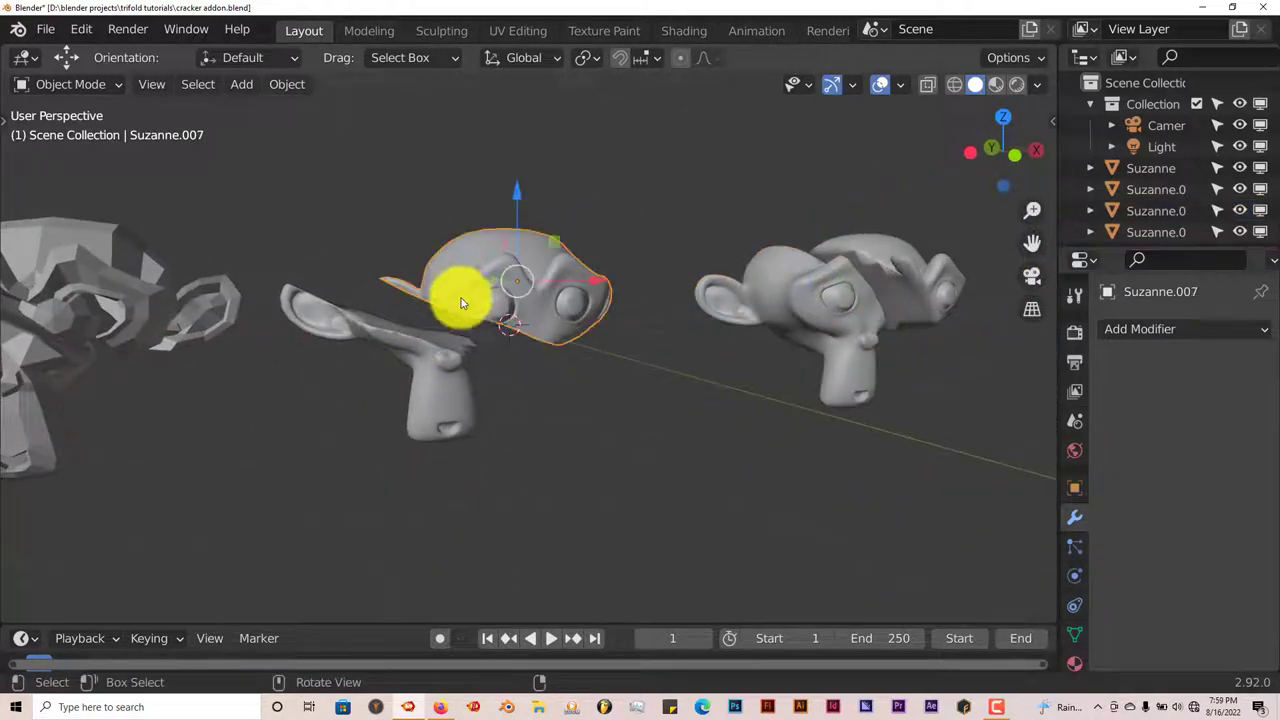
pyautogui.scroll(3, 457, 294)
pyautogui.moveTo(457, 329); pyautogui.dragTo(717, 337, button='middle')
pyautogui.click(340, 360)
pyautogui.click(600, 318)
pyautogui.scroll(2, 707, 376)
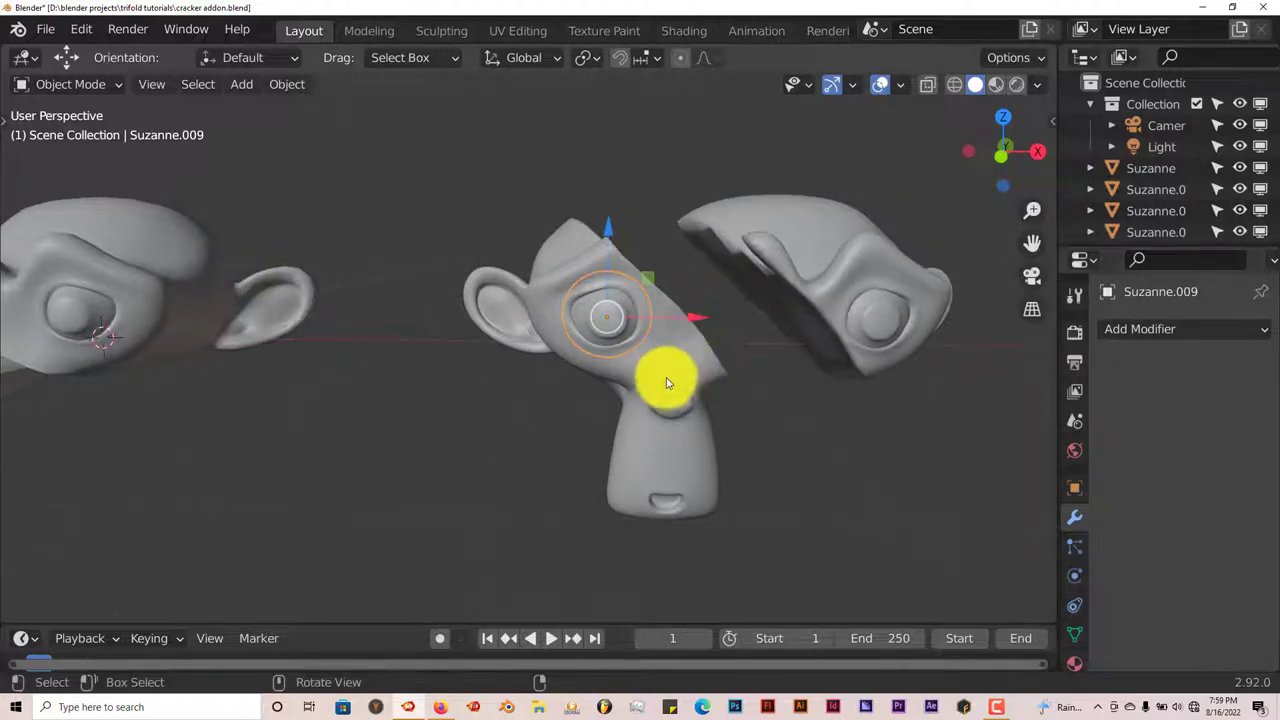
pyautogui.moveTo(666, 380); pyautogui.dragTo(727, 344, button='middle')
# From the front view, crack the middle head and shift the lower snout piece slightly apart.
pyautogui.press('KP_1')
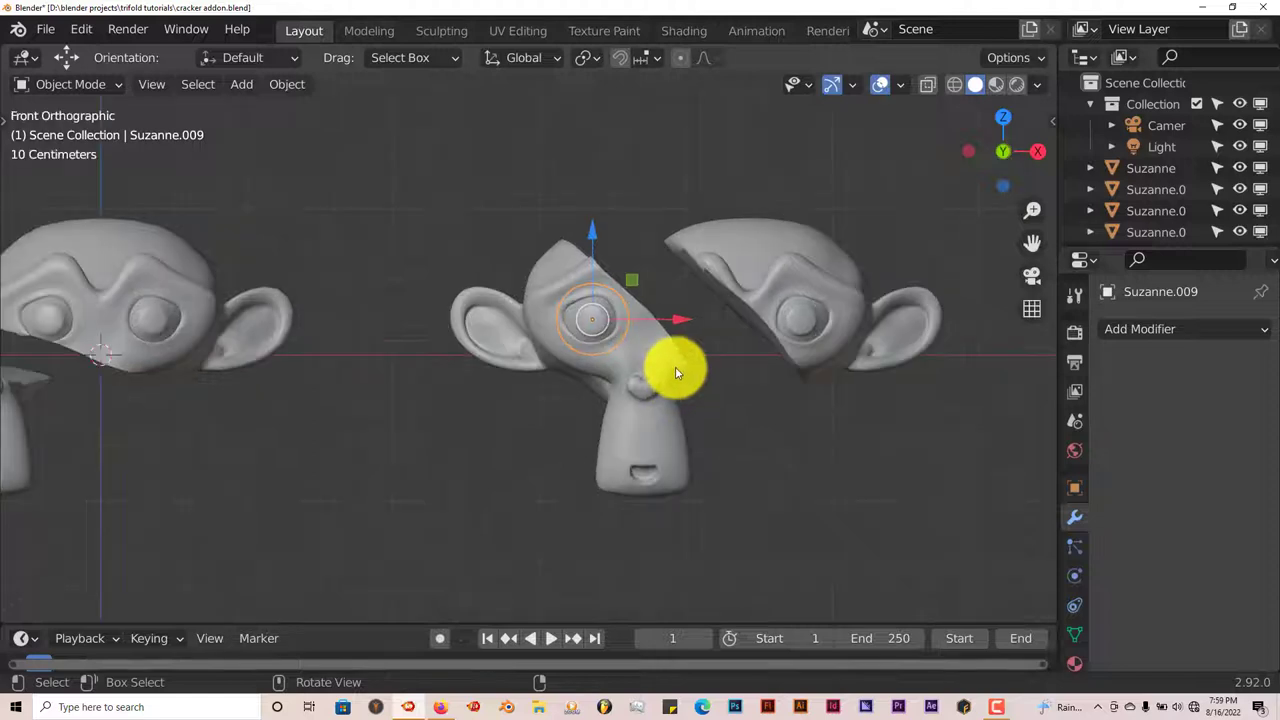
pyautogui.click(668, 361)
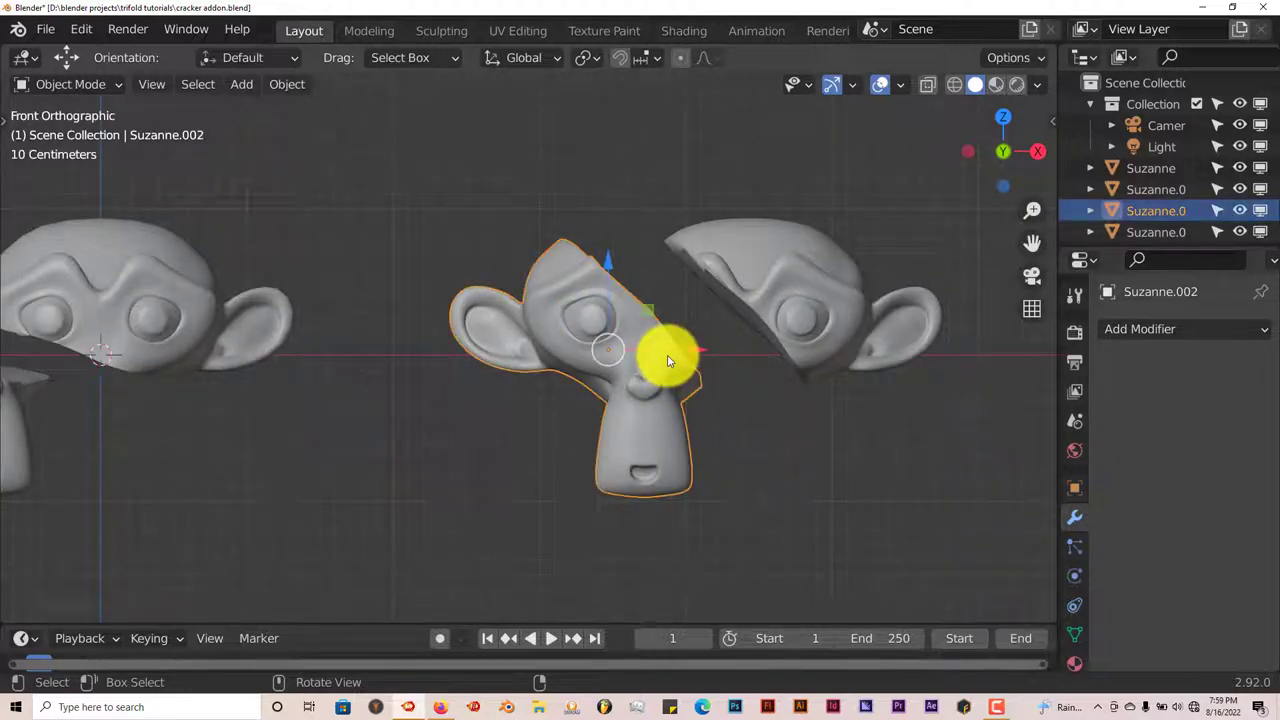
pyautogui.hotkey('ctrl', 'shift', 'c')
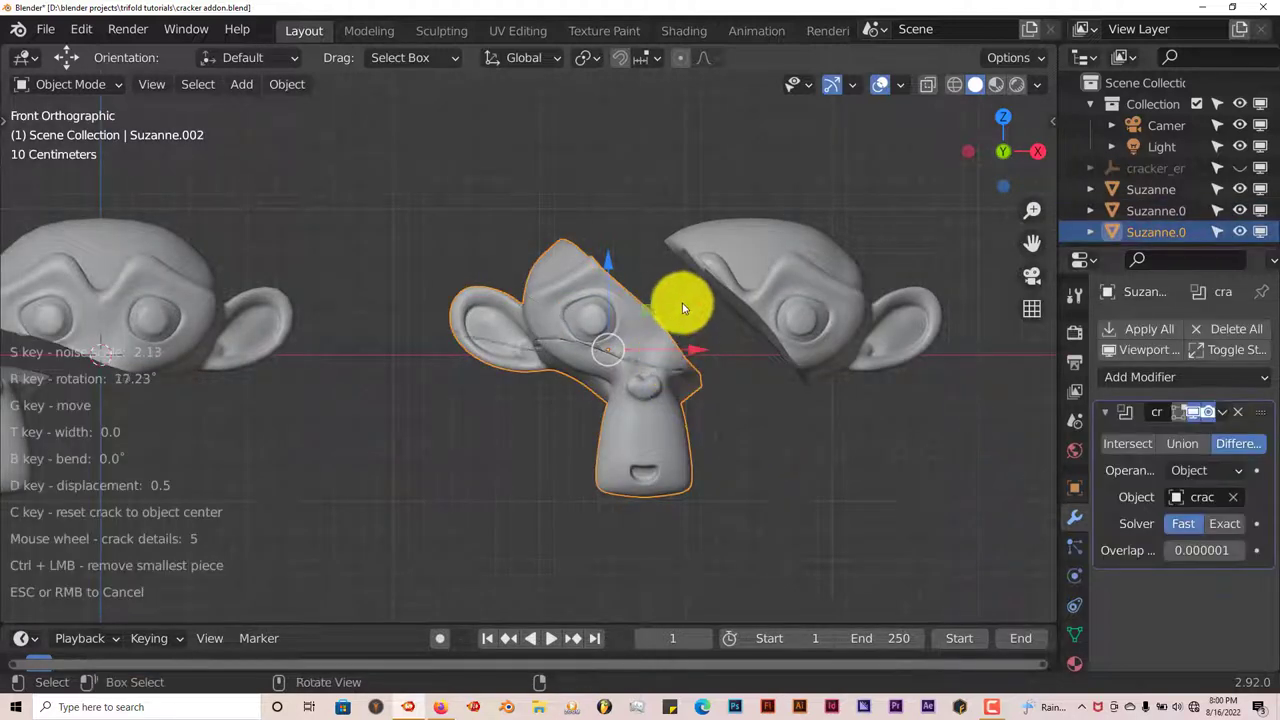
pyautogui.click(618, 327)
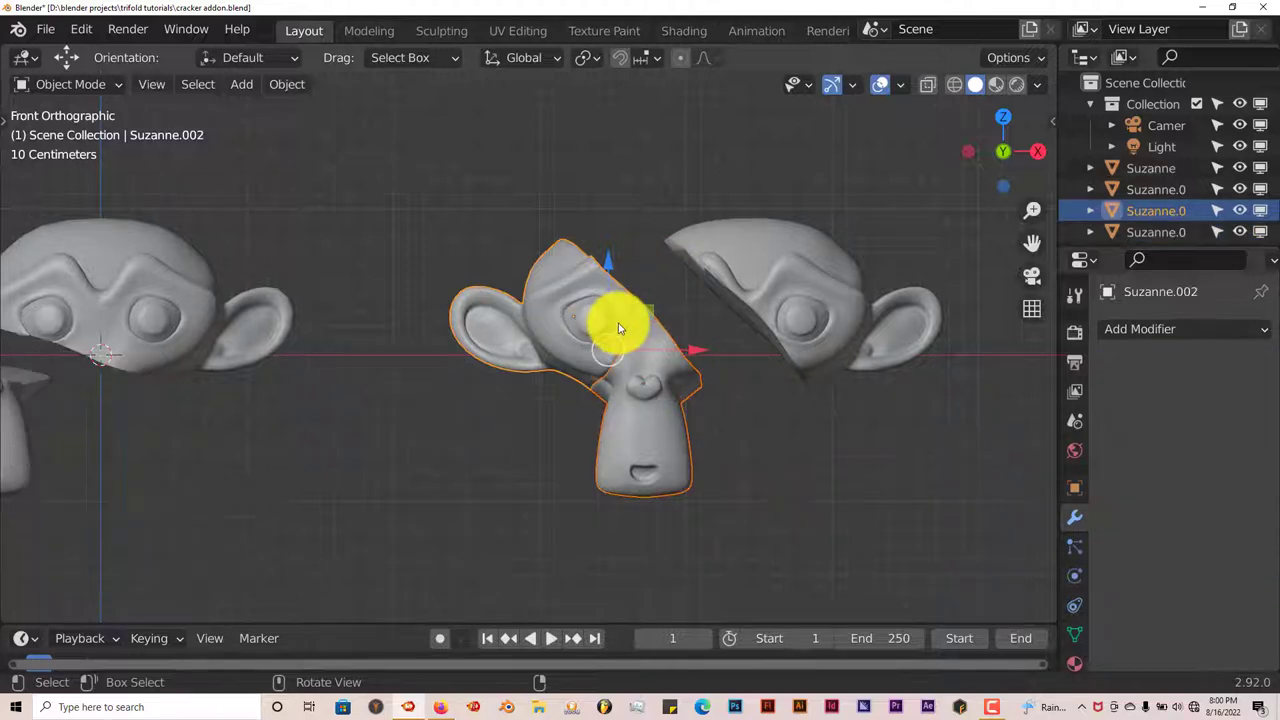
pyautogui.click(652, 440)
pyautogui.press('g')
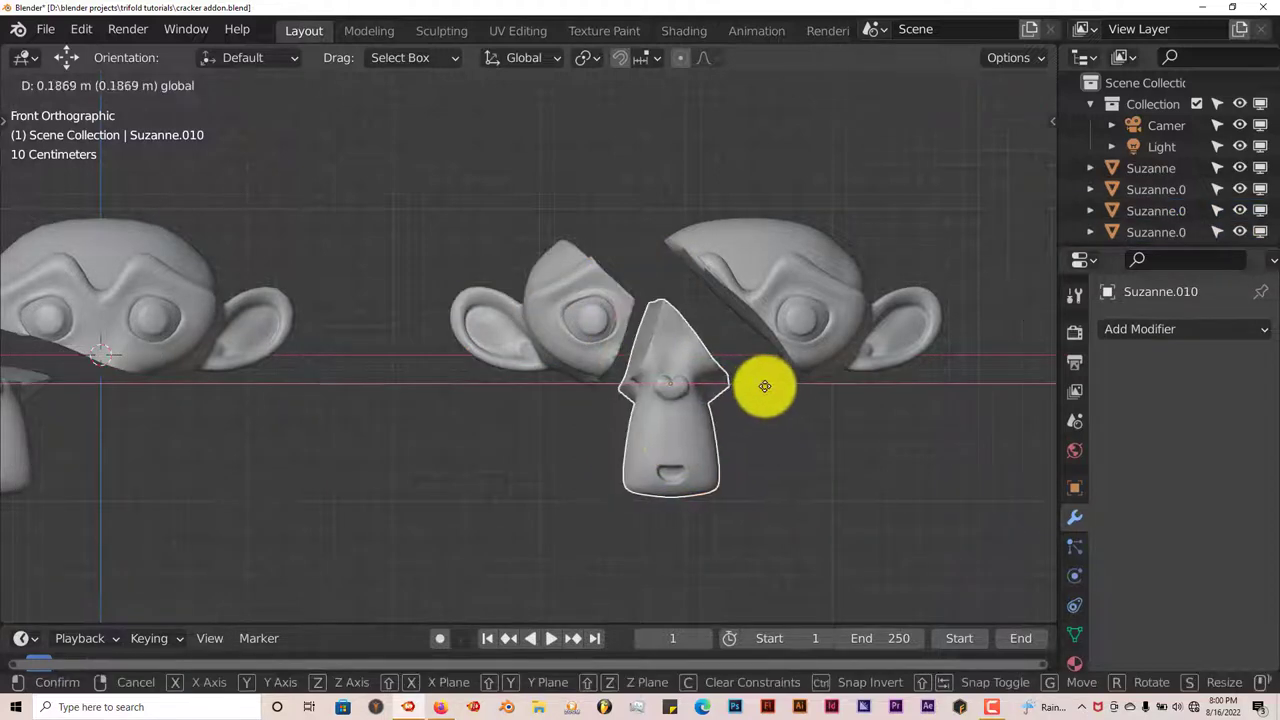
pyautogui.click(688, 420)
# Orbit around the pieces and select the upper head piece, Suzanne.007.
pyautogui.moveTo(688, 420); pyautogui.dragTo(725, 420, button='middle')
pyautogui.moveTo(497, 433); pyautogui.dragTo(486, 281, button='middle')
pyautogui.click(508, 343)
pyautogui.moveTo(508, 343); pyautogui.dragTo(600, 306, button='middle')
pyautogui.moveTo(580, 354); pyautogui.dragTo(621, 340, button='middle')
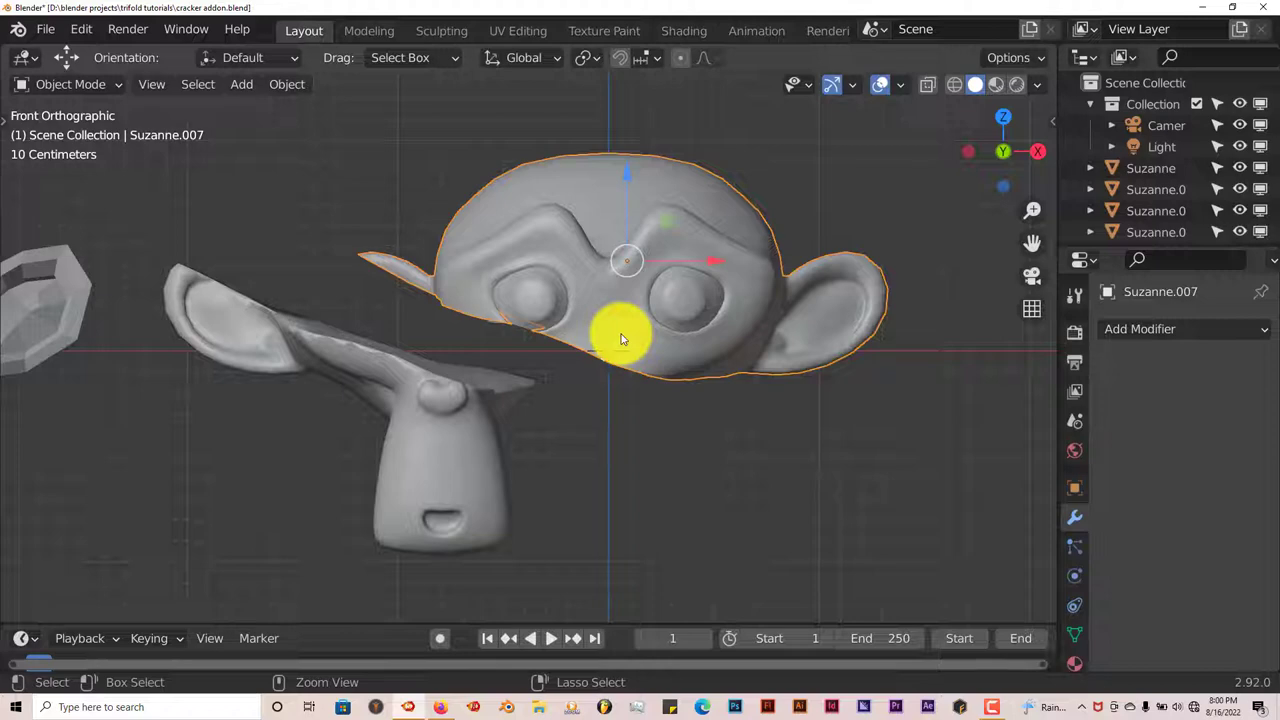
# Crack the upper head piece in two and move its right eye half to the right.
pyautogui.hotkey('ctrl', 'alt', 'c')
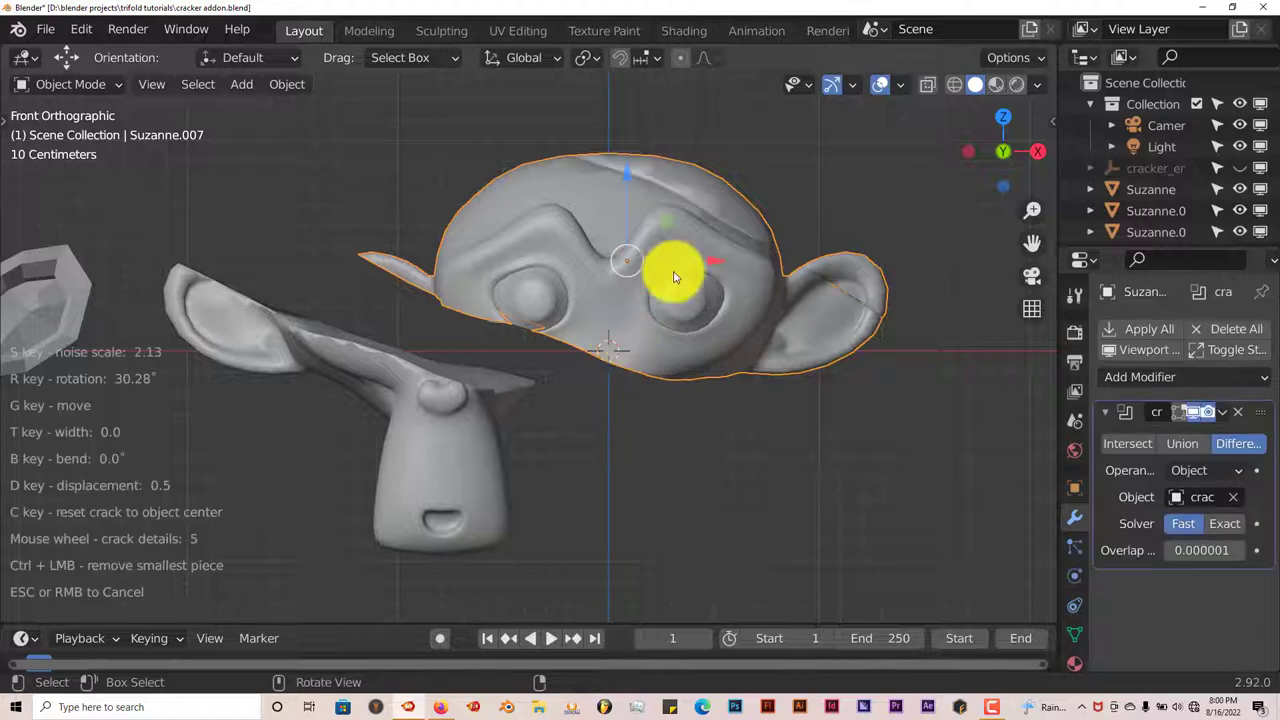
pyautogui.press('Escape')
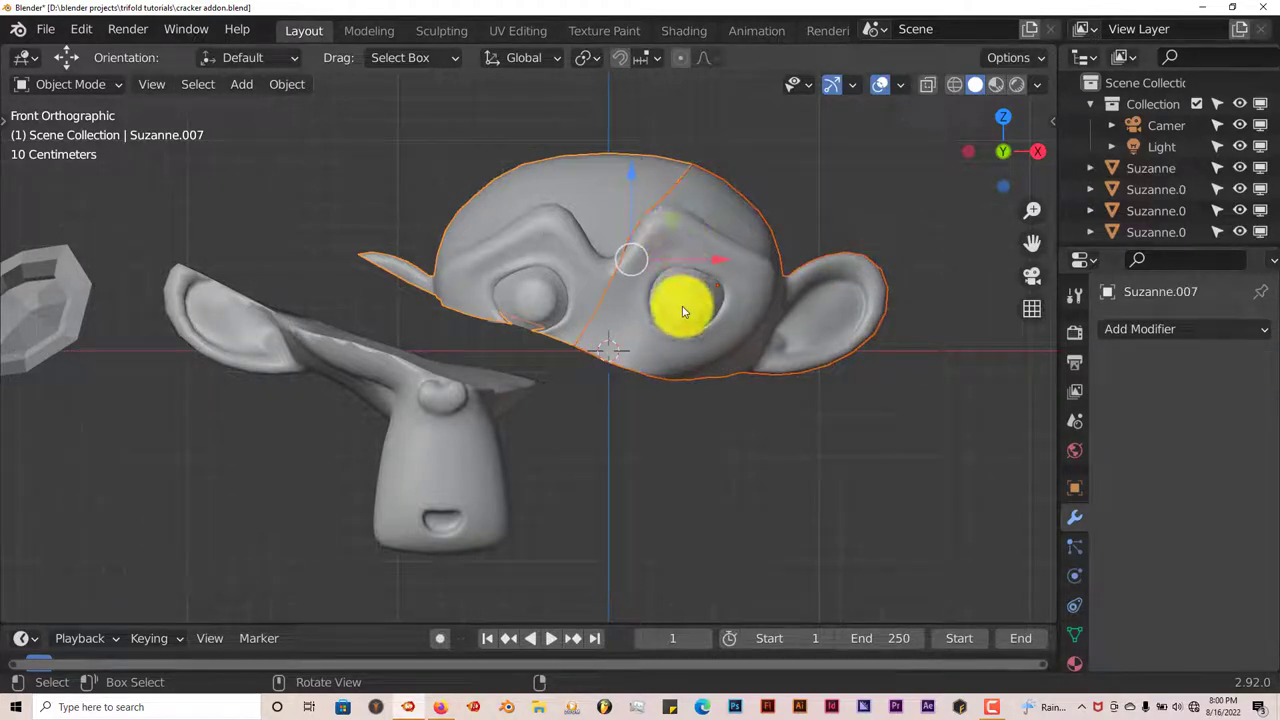
pyautogui.click(745, 280)
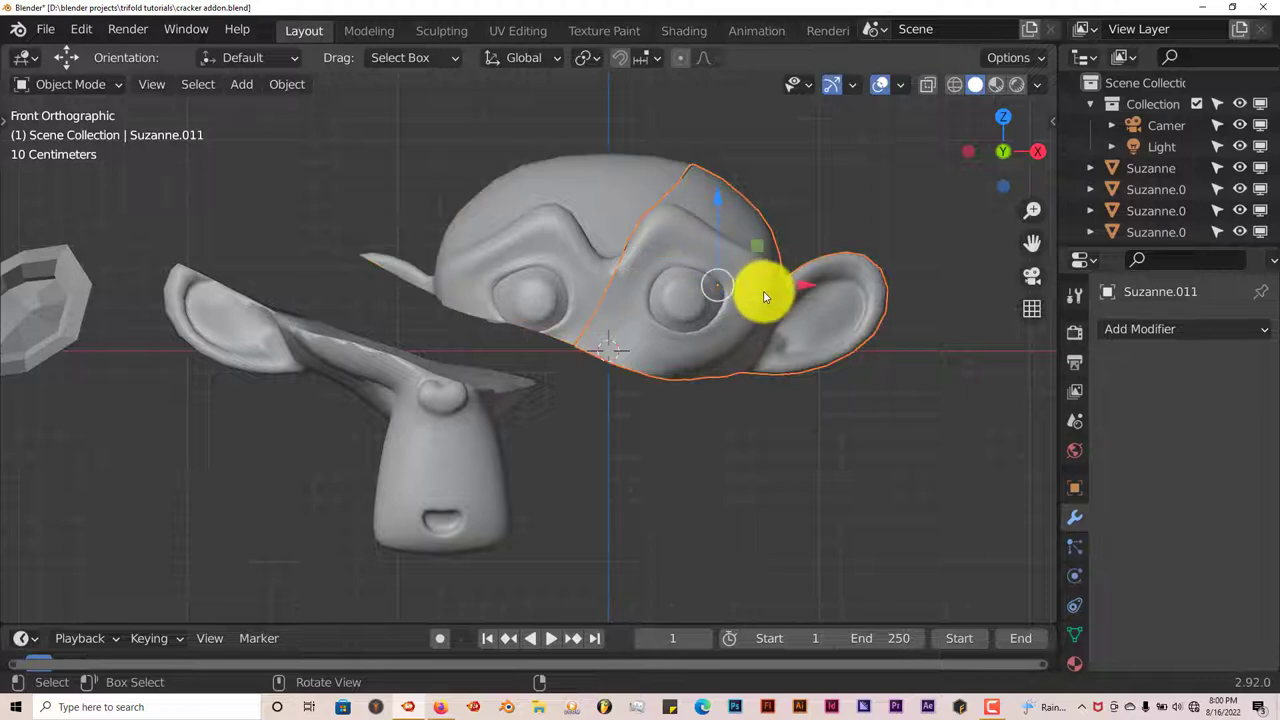
pyautogui.press('g')
pyautogui.click(872, 300)
# Orbit to inspect the separated fragments, then select the ear-and-chin piece below.
pyautogui.moveTo(872, 300); pyautogui.dragTo(571, 414, button='middle')
pyautogui.moveTo(463, 460); pyautogui.dragTo(615, 271, button='middle')
pyautogui.moveTo(735, 388); pyautogui.dragTo(697, 438, button='middle')
pyautogui.moveTo(713, 388); pyautogui.dragTo(686, 212, button='middle')
pyautogui.click(796, 276)
pyautogui.moveTo(796, 276); pyautogui.dragTo(641, 334, button='middle')
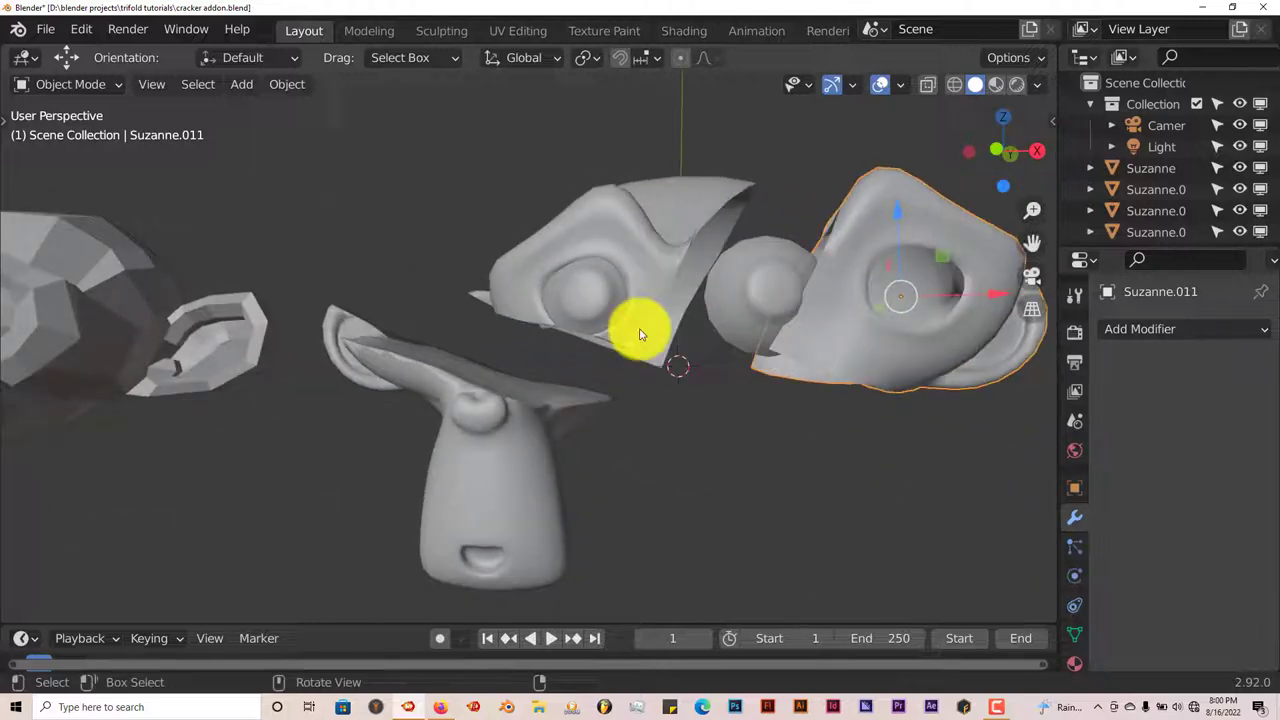
pyautogui.click(502, 486)
# Crack the ear-and-chin piece vertically from the front view and start moving its left half.
pyautogui.moveTo(500, 480); pyautogui.dragTo(672, 440, button='middle')
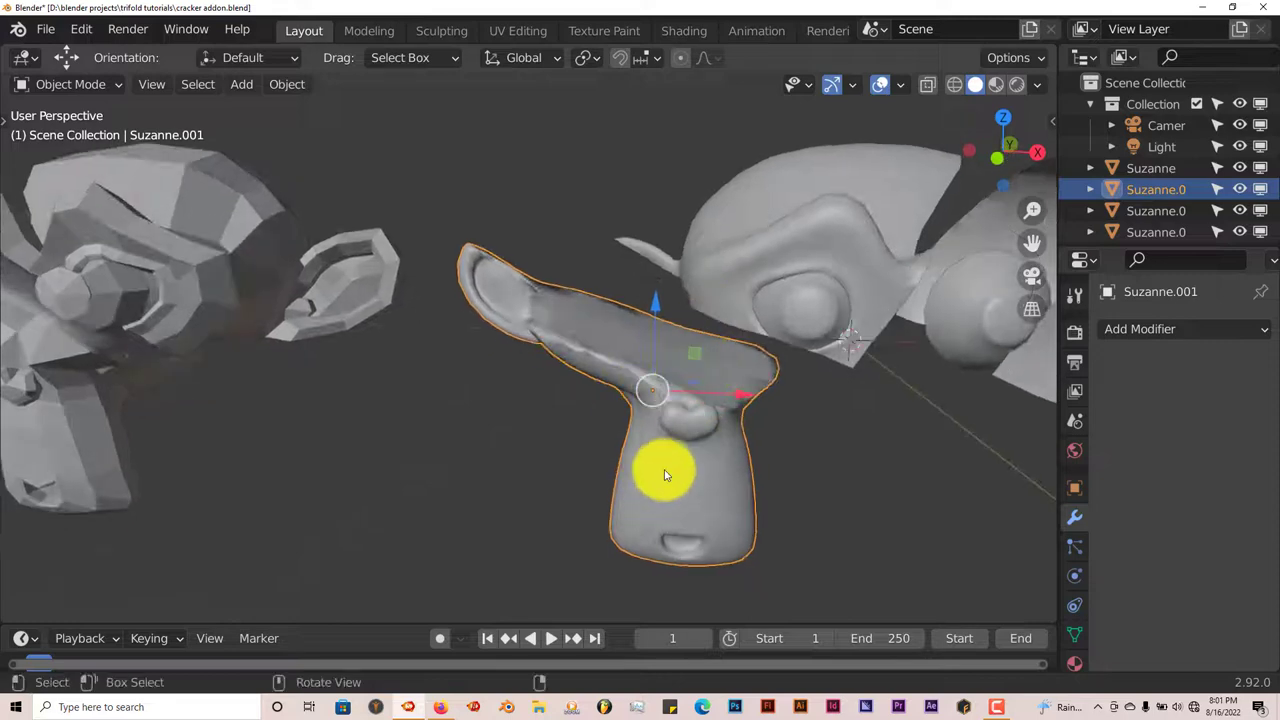
pyautogui.press('KP_1')
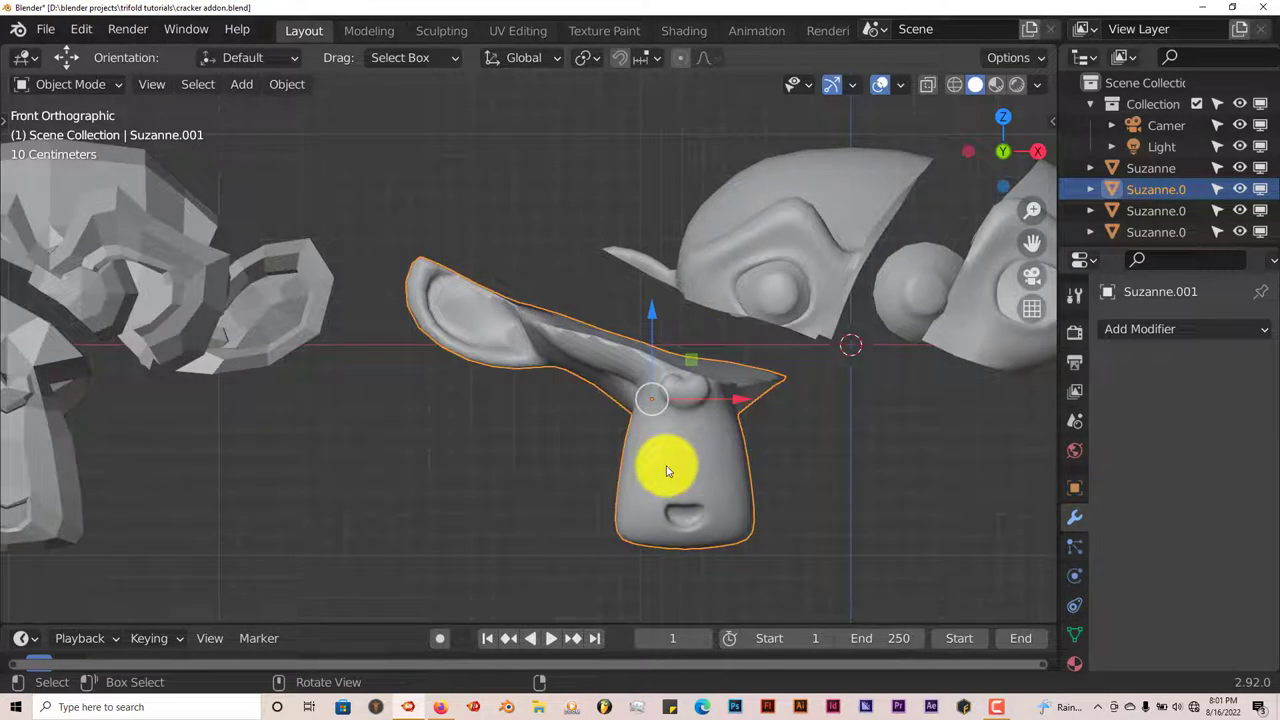
pyautogui.hotkey('ctrl', 'shift', 'c')
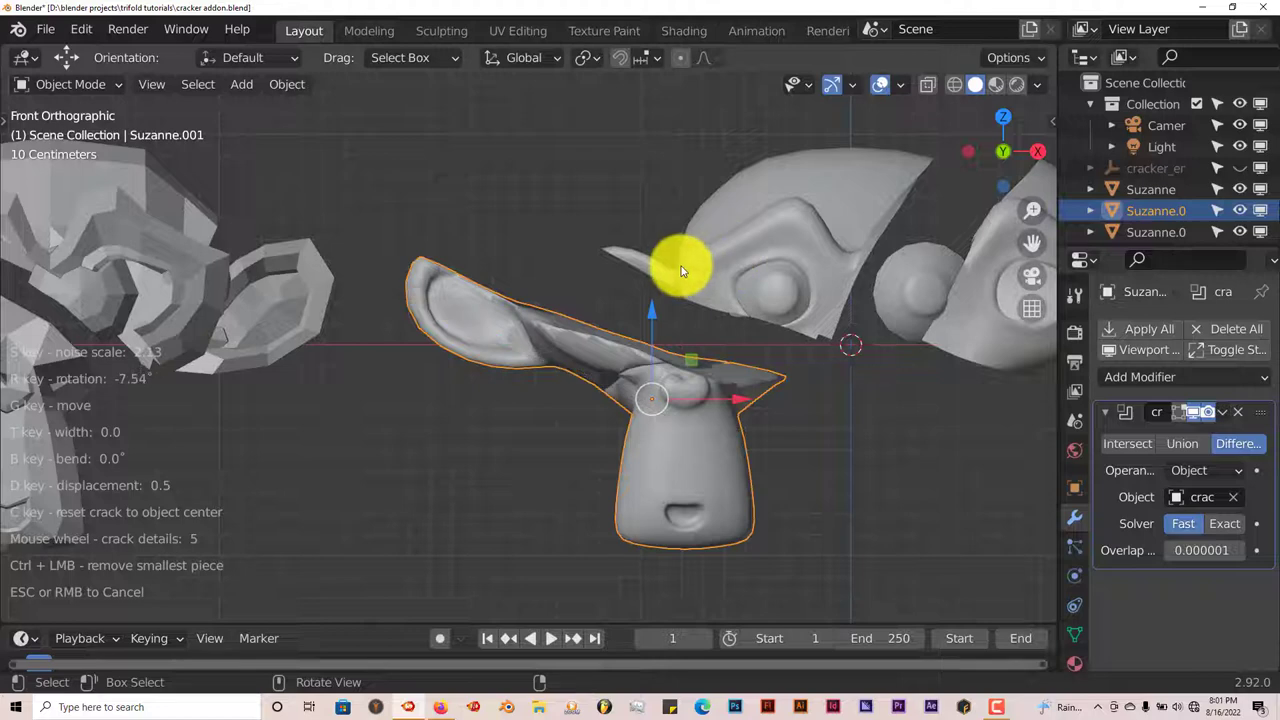
pyautogui.click(616, 167)
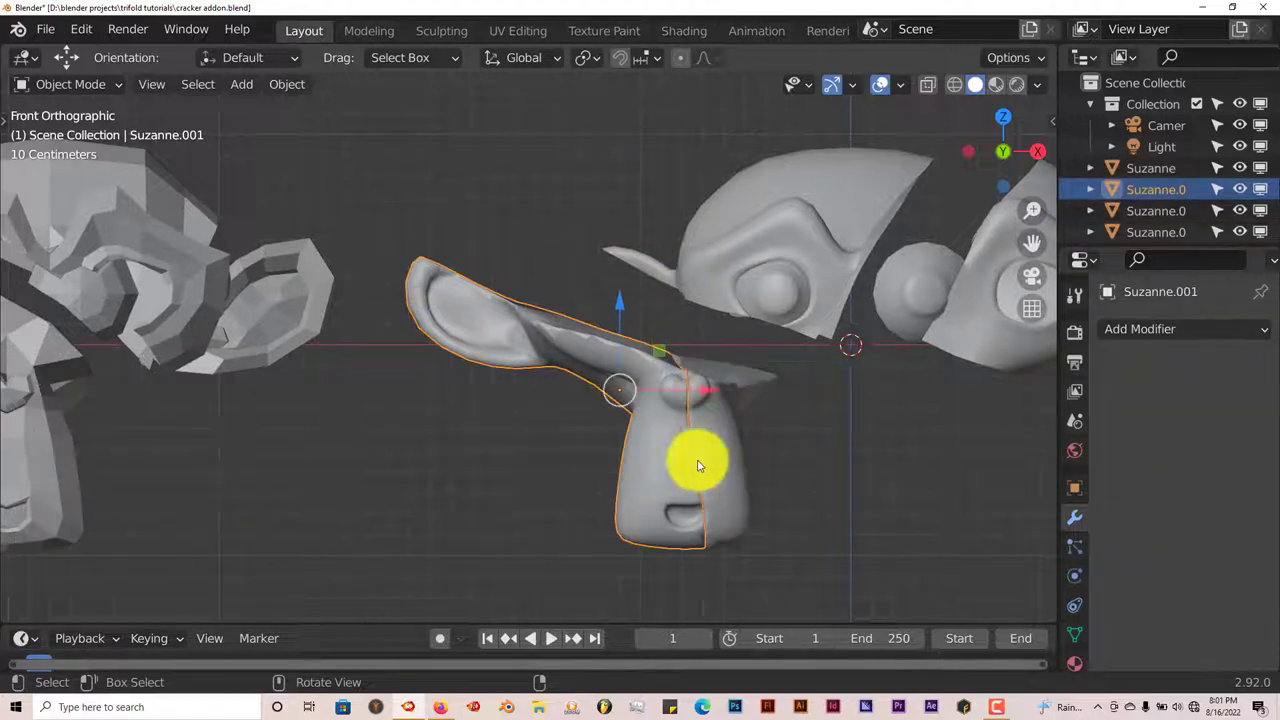
pyautogui.press('g')
pyautogui.click(609, 380)
pyautogui.moveTo(609, 380); pyautogui.dragTo(543, 471, button='middle')
pyautogui.scroll(3, 661, 467)
pyautogui.scroll(-3, 581, 480)
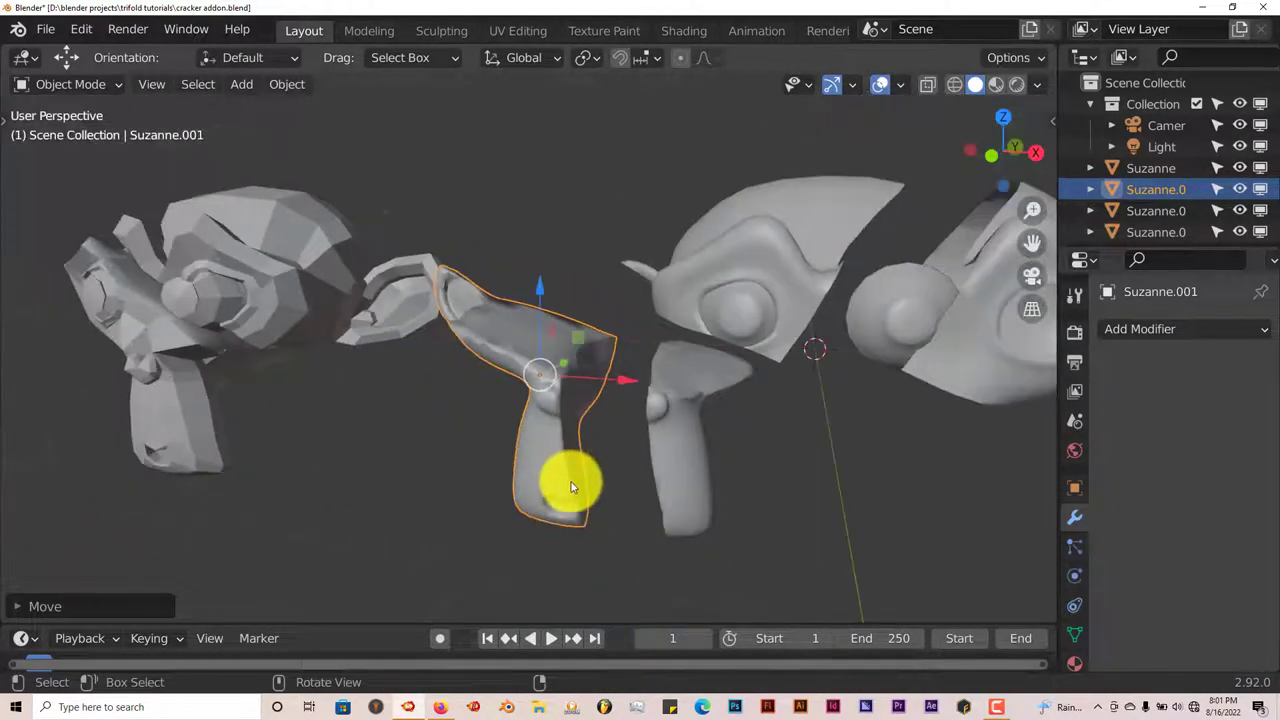
pyautogui.moveTo(686, 485); pyautogui.dragTo(674, 409, button='middle')
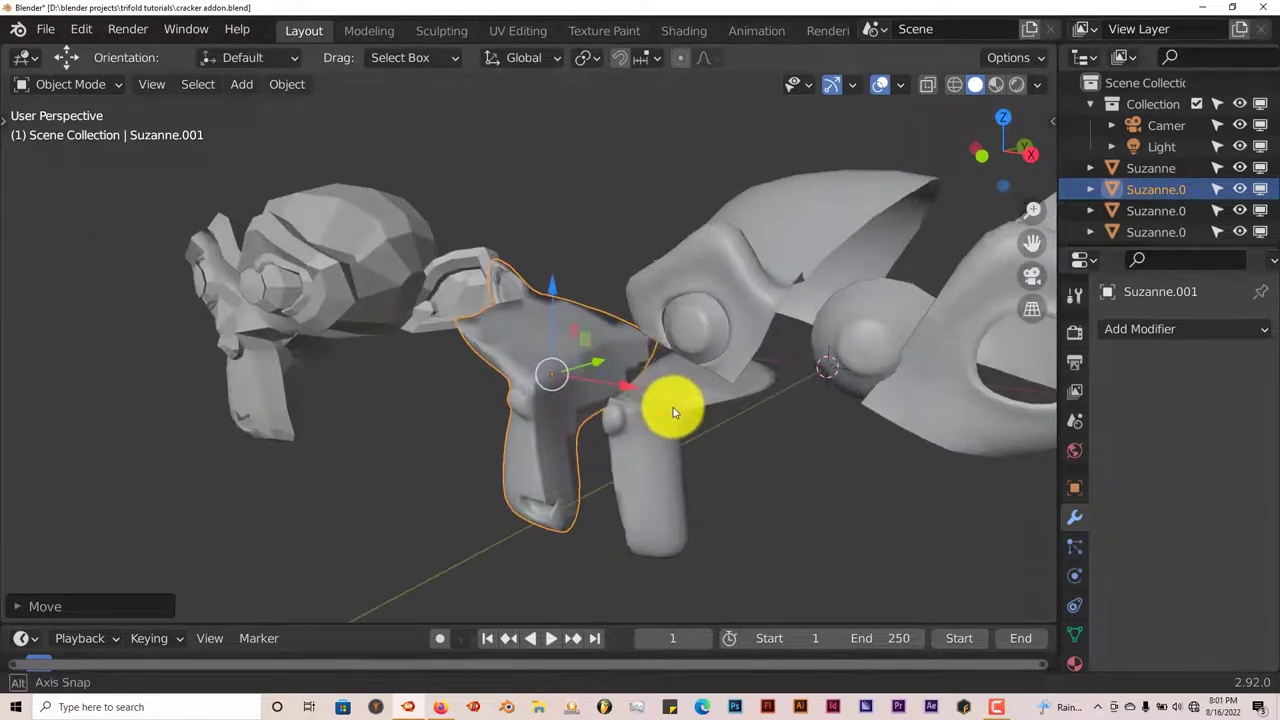
pyautogui.click(814, 257)
pyautogui.moveTo(814, 257); pyautogui.dragTo(857, 214, button='middle')
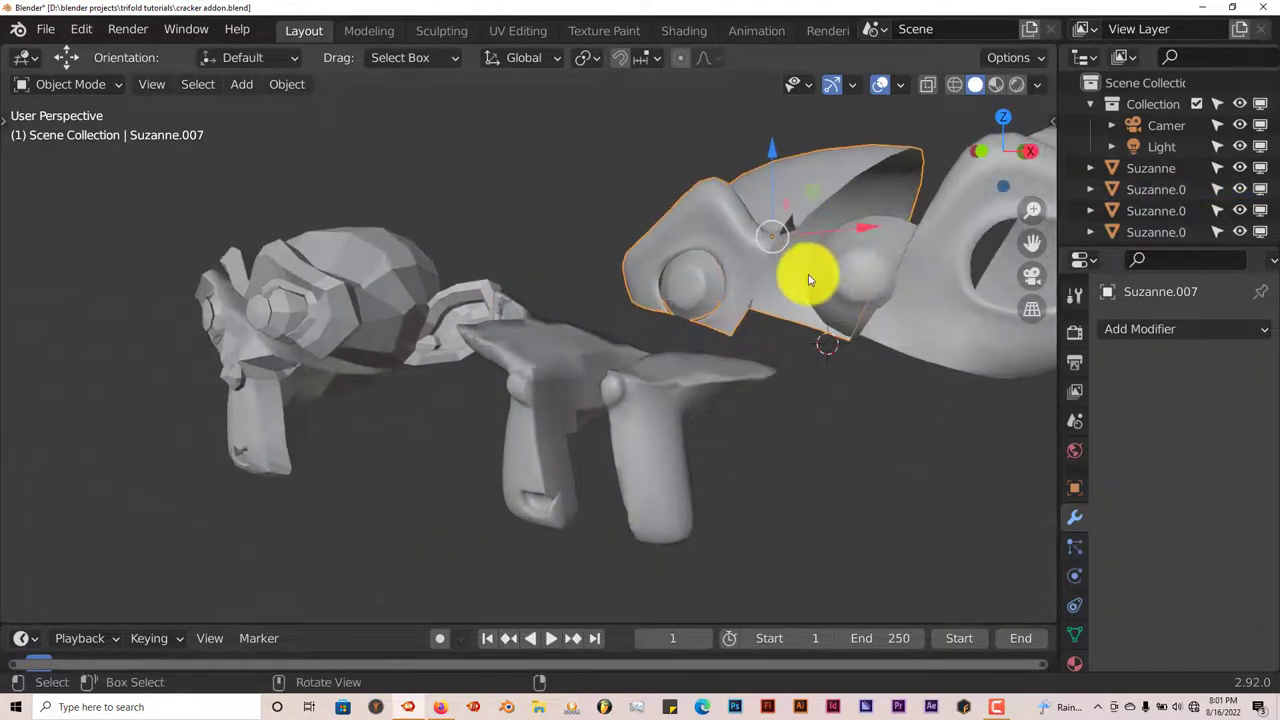
pyautogui.moveTo(808, 279); pyautogui.dragTo(746, 369, button='middle')
pyautogui.click(660, 450)
pyautogui.moveTo(663, 451); pyautogui.dragTo(745, 491, button='middle')
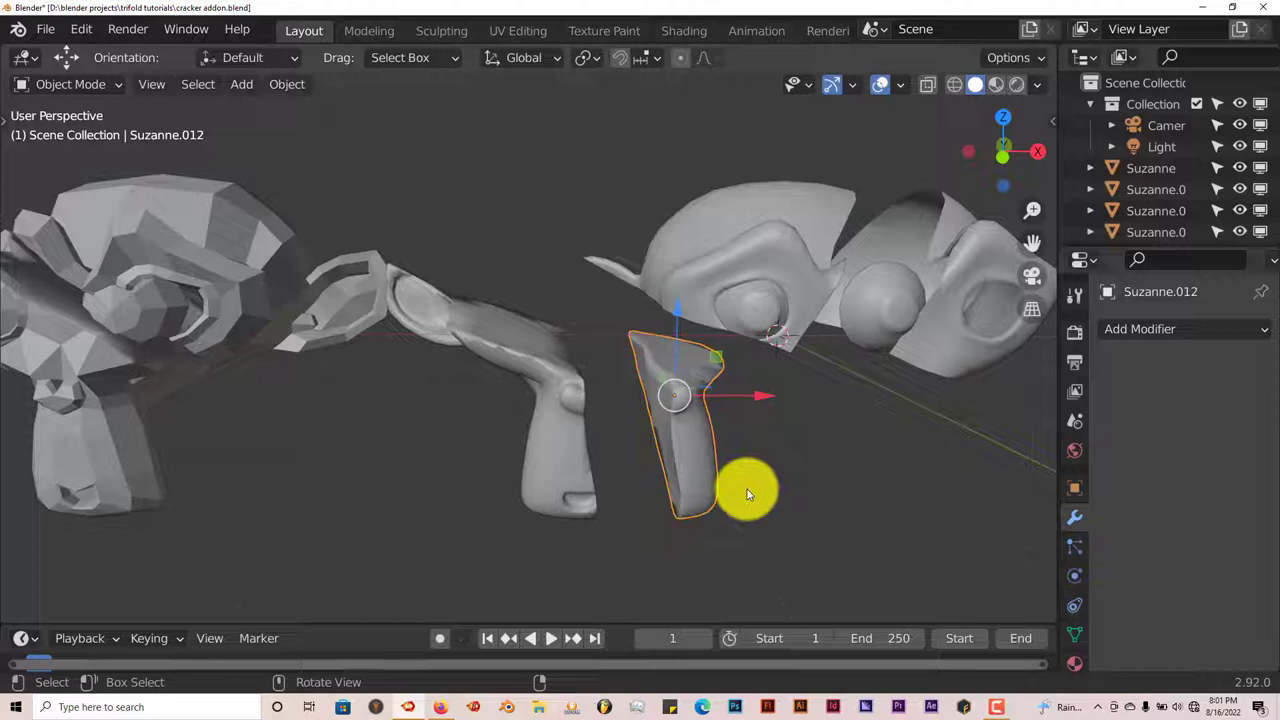
pyautogui.moveTo(747, 489); pyautogui.dragTo(690, 509, button='middle')
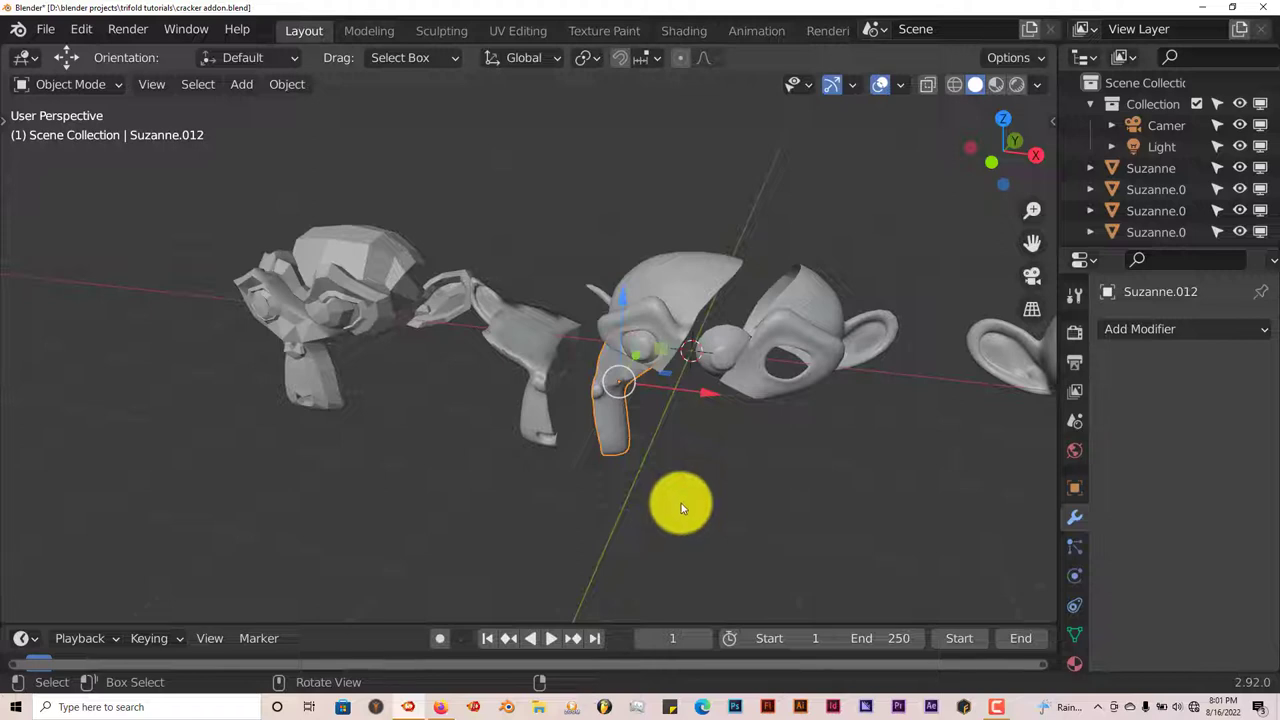
pyautogui.moveTo(681, 505); pyautogui.dragTo(686, 472, button='middle')
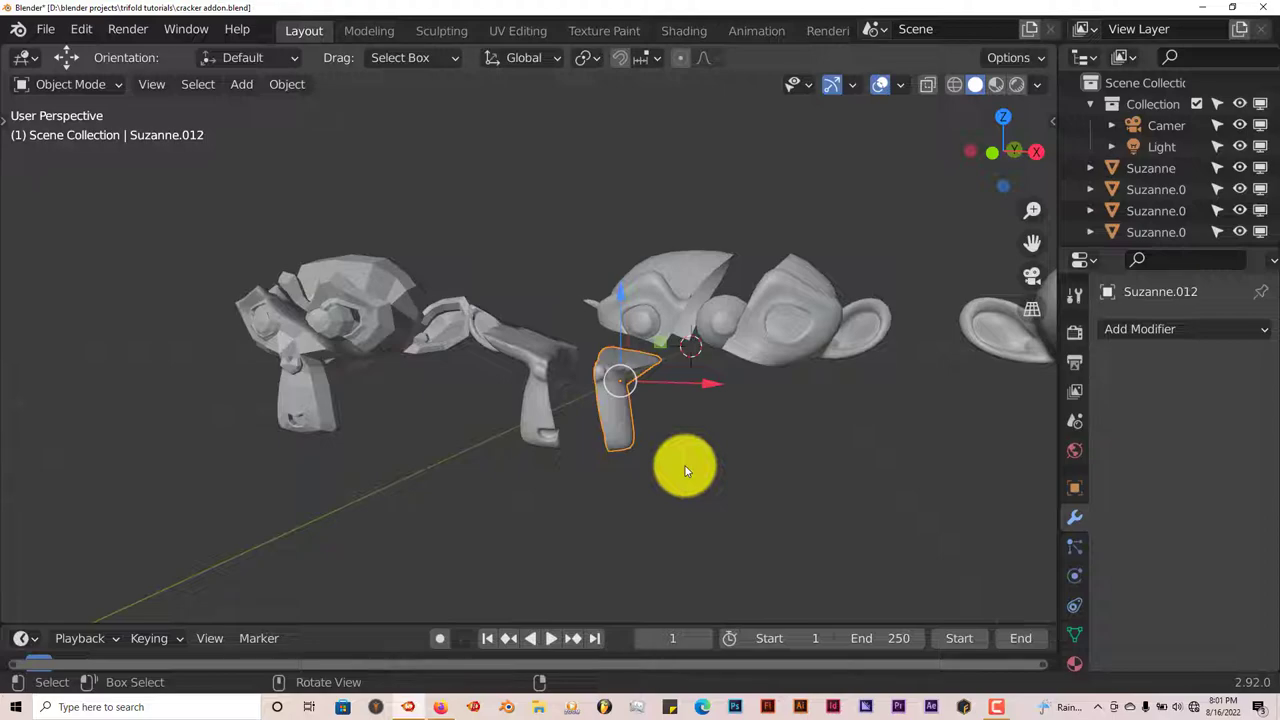